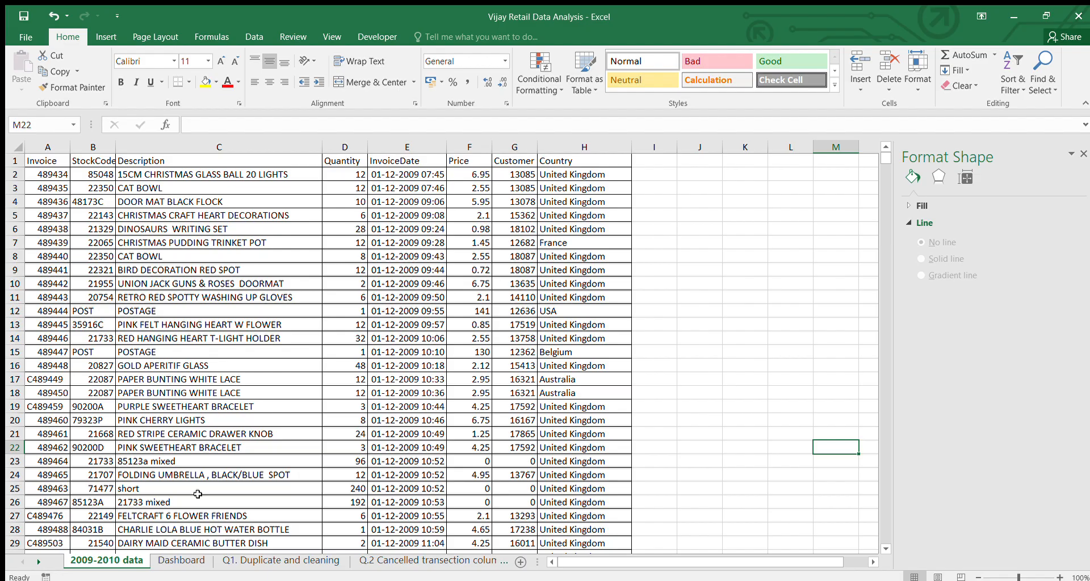
Open the Q1. Duplicate and cleaning sheet and review its added calculation columns
{"action": "left_click", "coordinate": [239, 560]}
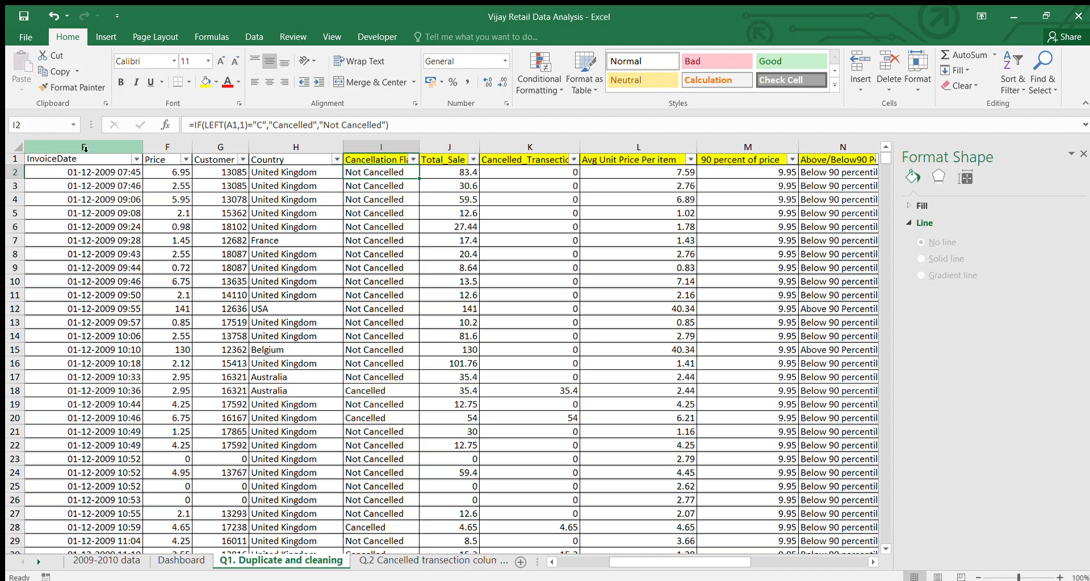
{"action": "scroll", "coordinate": [269, 183], "scroll_direction": "right", "scroll_amount": 2}
{"action": "scroll", "coordinate": [269, 184], "scroll_direction": "left", "scroll_amount": 2}
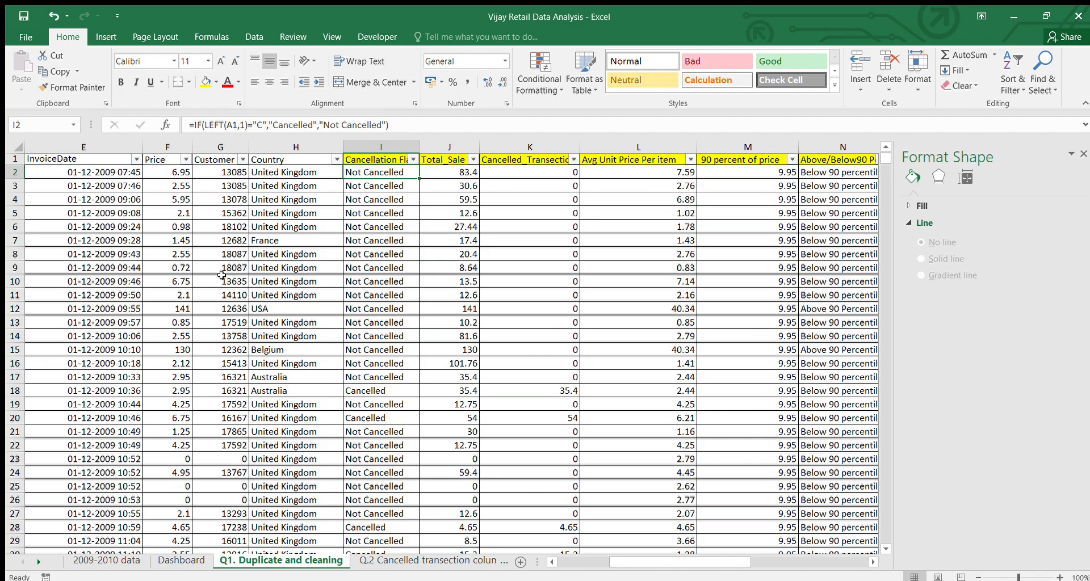
{"action": "scroll", "coordinate": [254, 308], "scroll_direction": "left", "scroll_amount": 2}
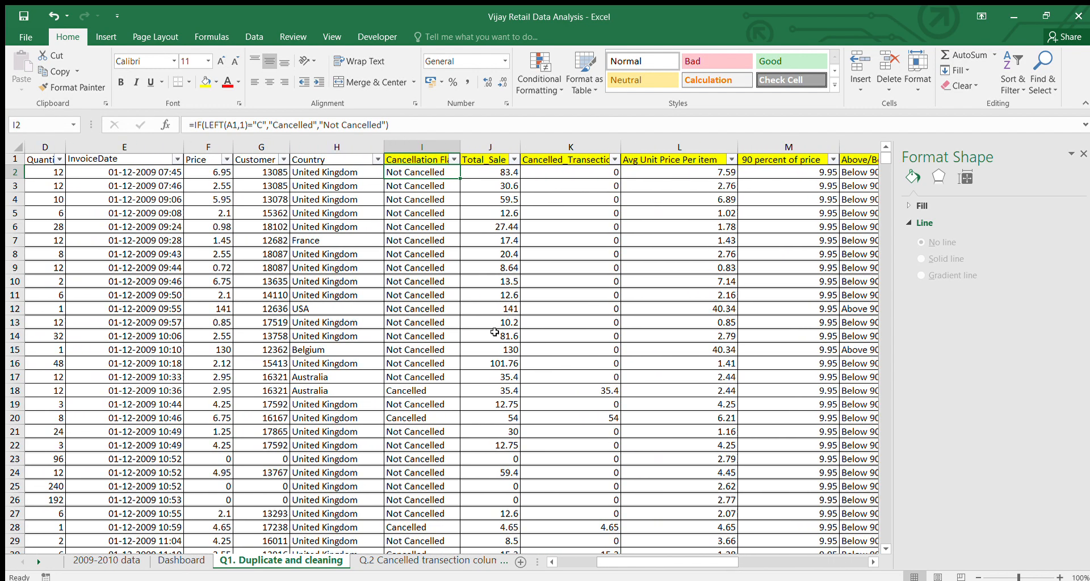
{"action": "left_click", "coordinate": [746, 555]}
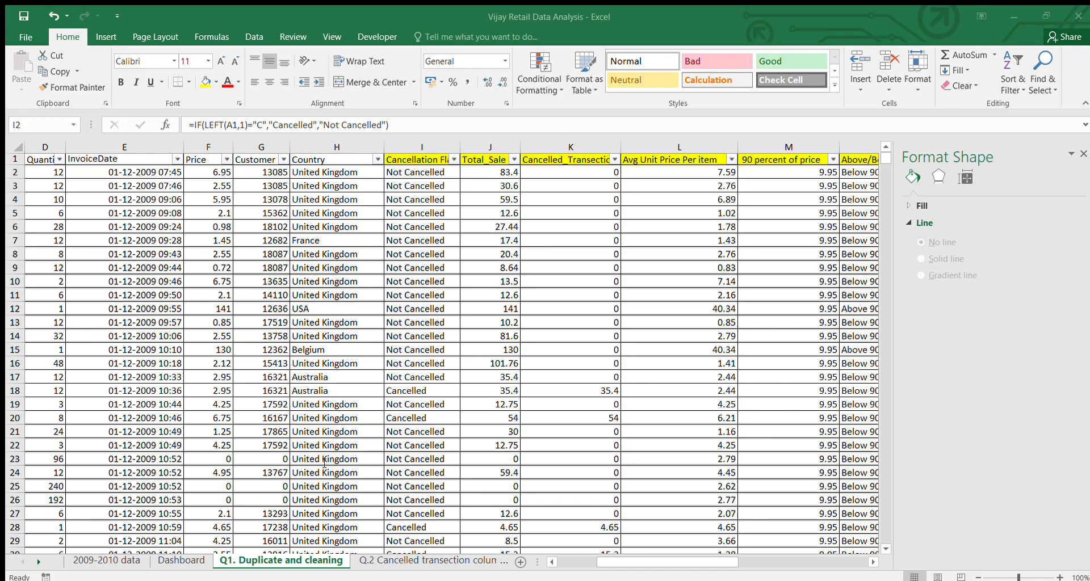
{"action": "left_click", "coordinate": [704, 559]}
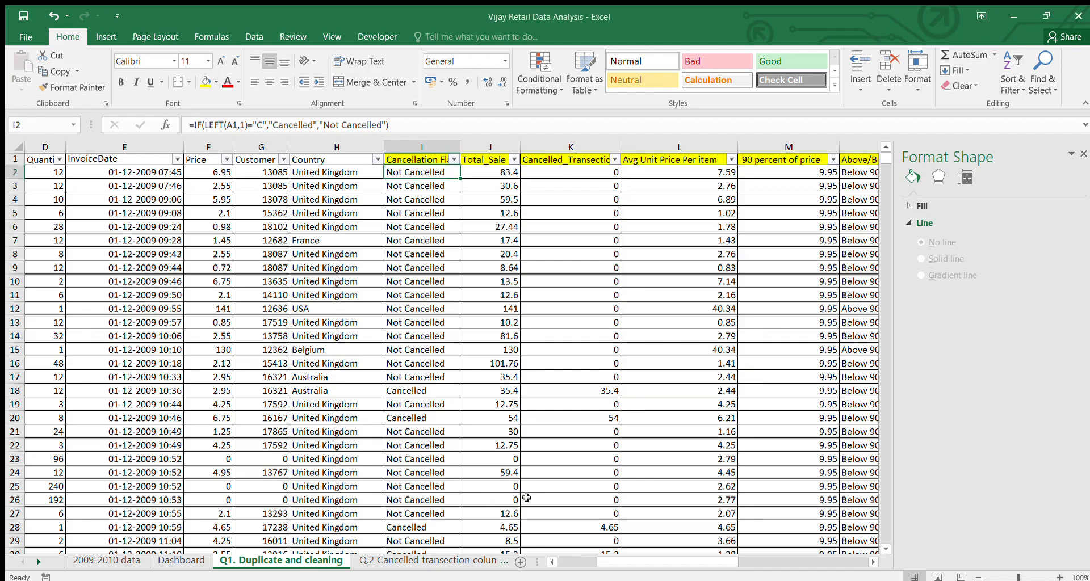
Open the Q.2 Cancelled transection colum sheet and inspect the Cancellation Flag formula in I2
{"action": "left_click", "coordinate": [382, 562]}
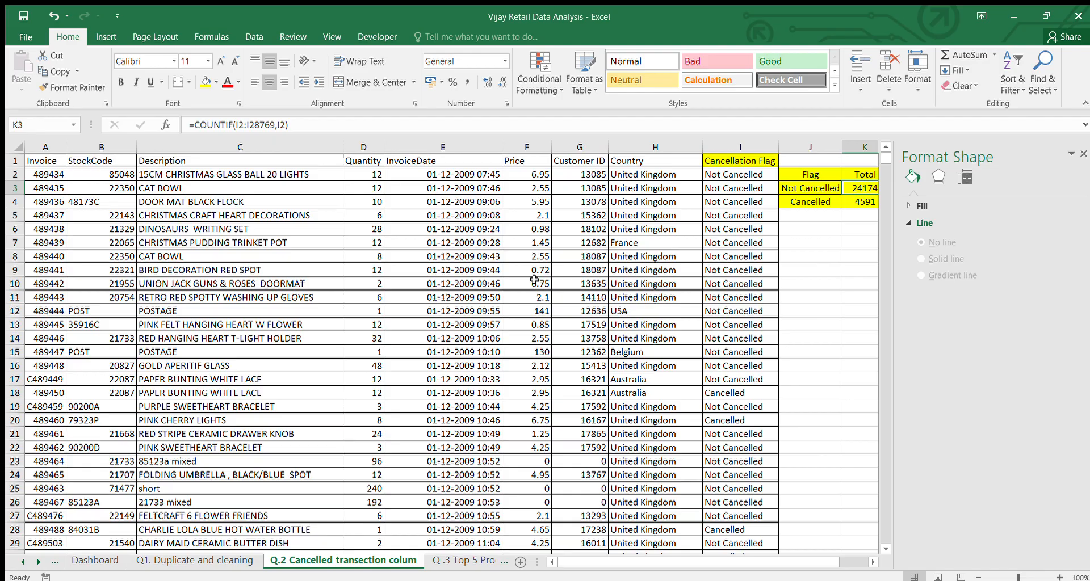
{"action": "left_click", "coordinate": [732, 162]}
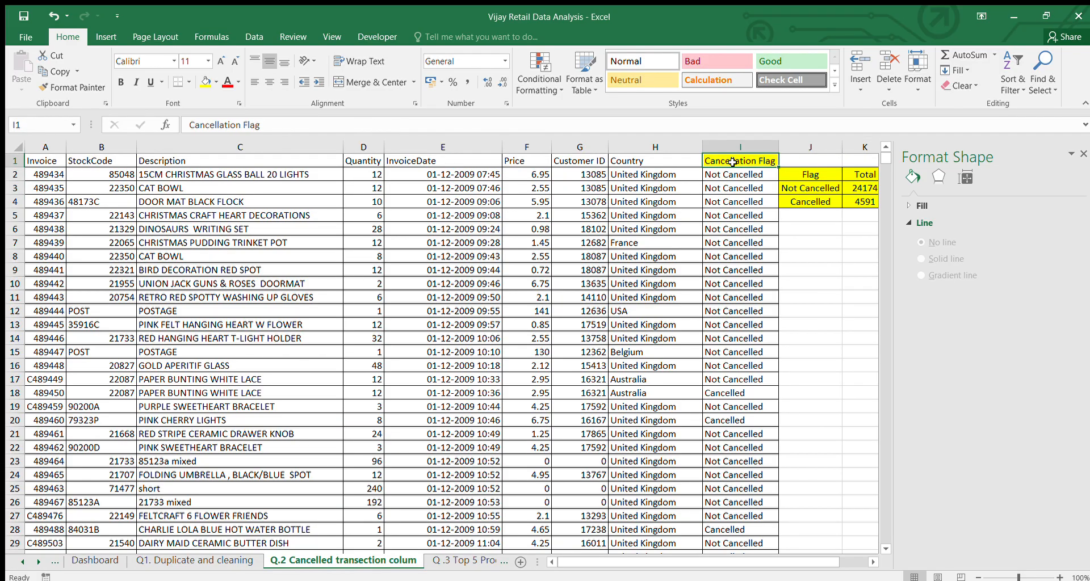
{"action": "left_click", "coordinate": [716, 177]}
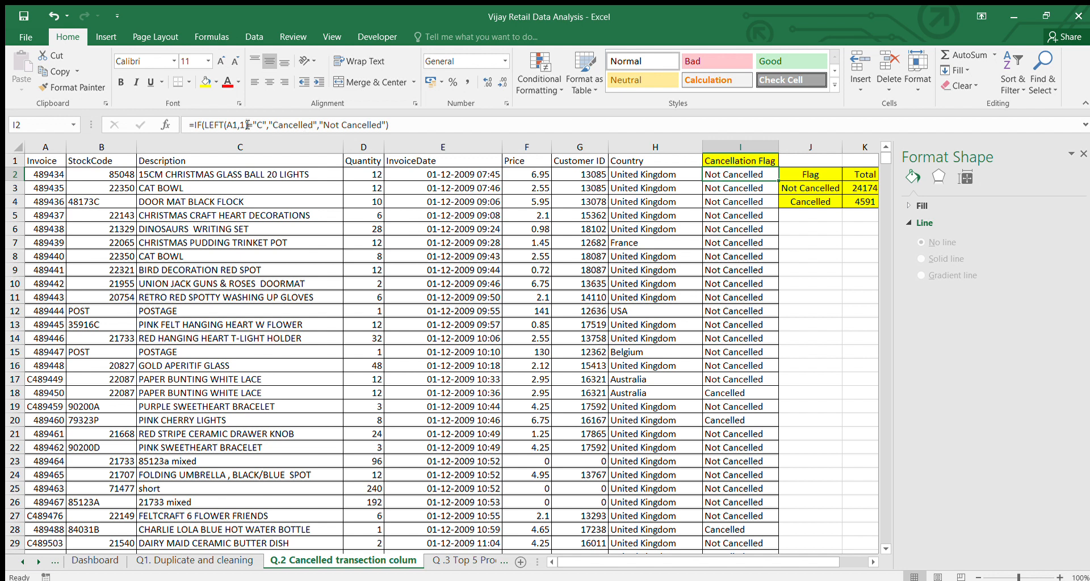
{"action": "left_click_drag", "start_coordinate": [191, 126], "coordinate": [393, 134]}
{"action": "left_click", "coordinate": [405, 131]}
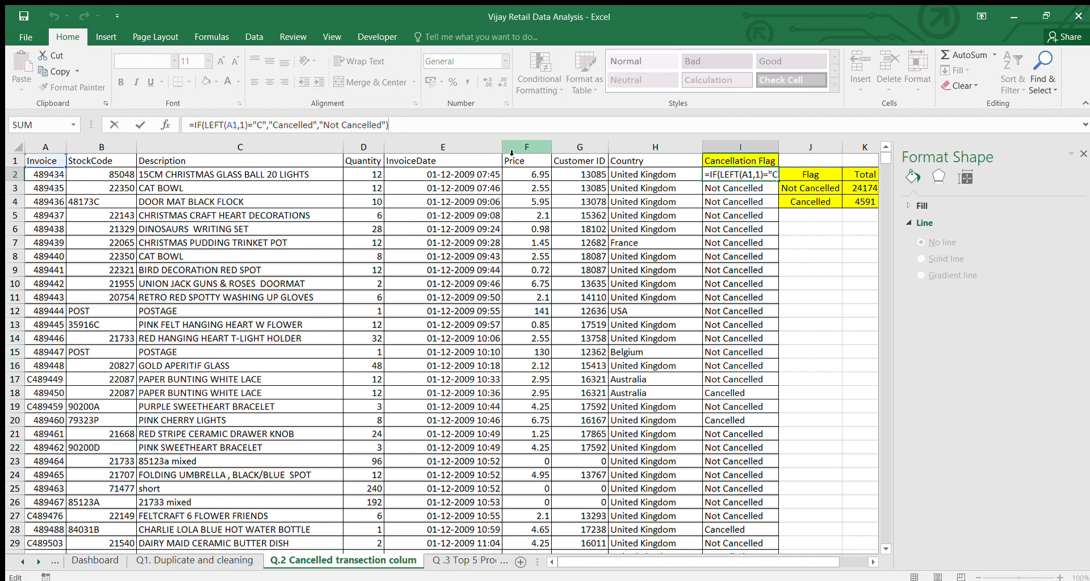
{"action": "left_click", "coordinate": [784, 246]}
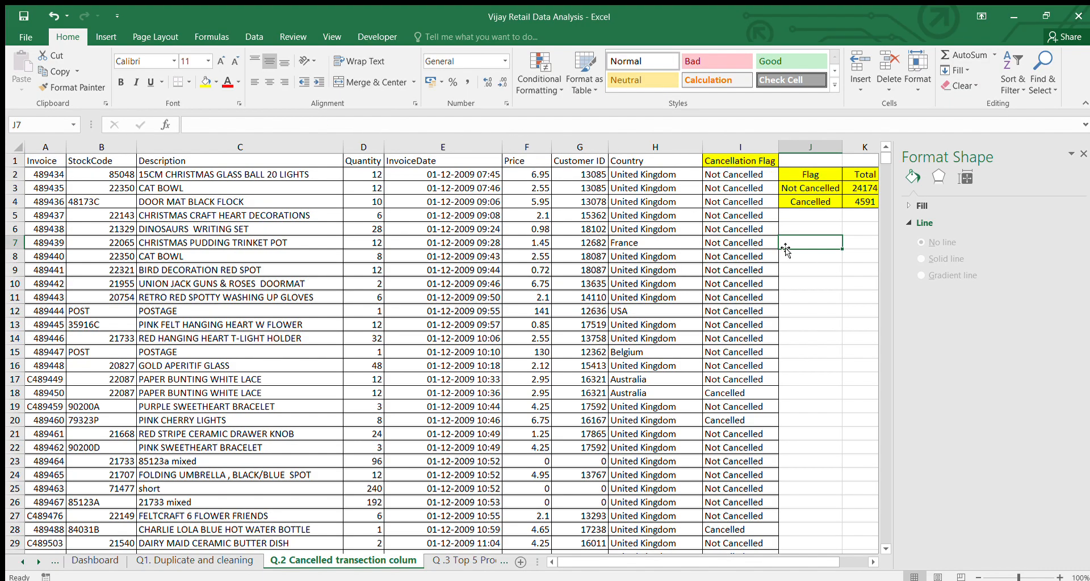
Examine the Flag summary table and the COUNTIF formula behind its Not Cancelled total
{"action": "scroll", "coordinate": [817, 241], "scroll_direction": "right", "scroll_amount": 1}
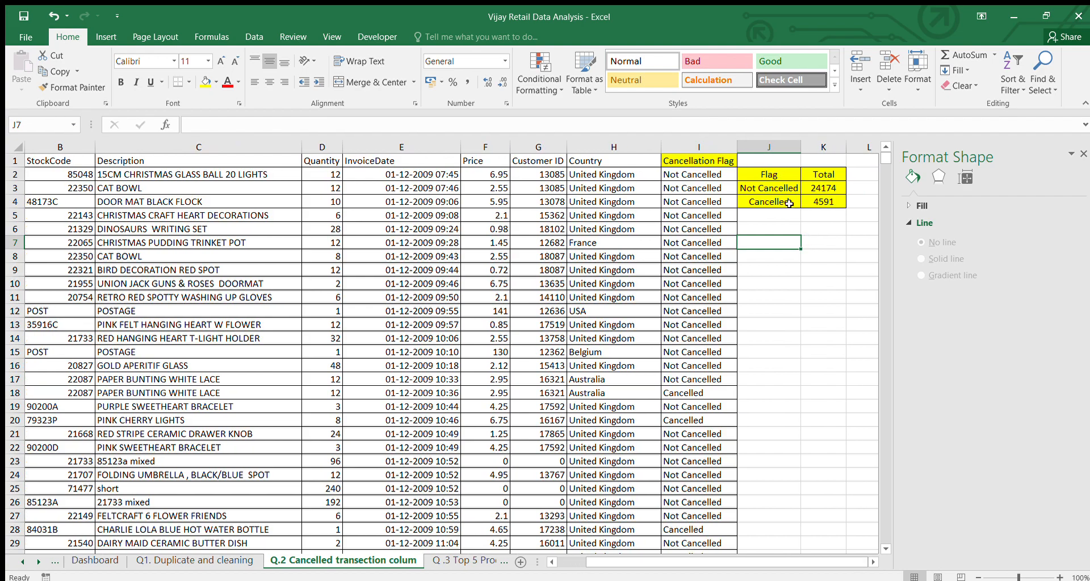
{"action": "left_click", "coordinate": [817, 189]}
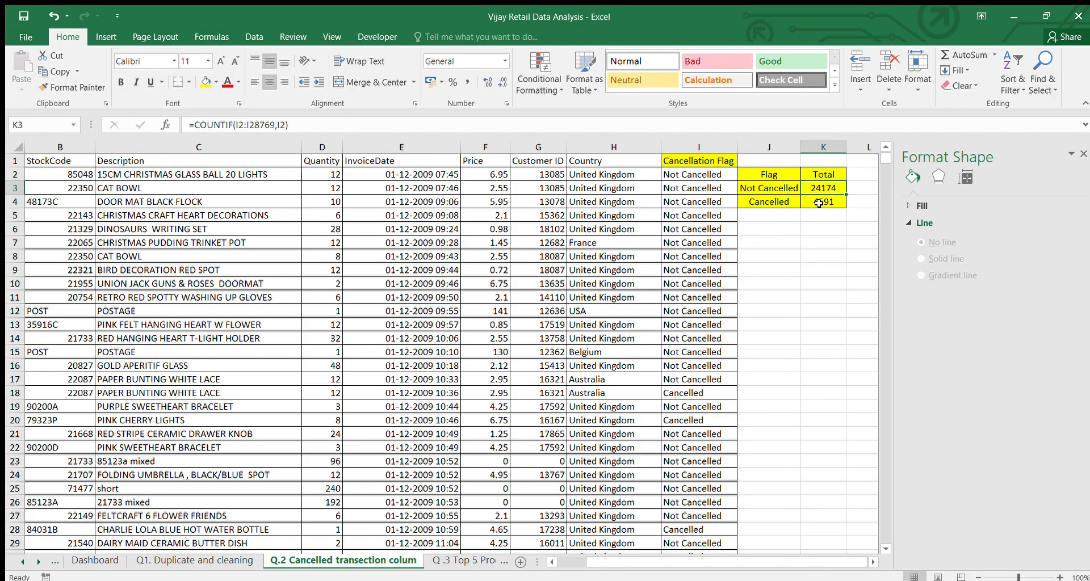
{"action": "left_click", "coordinate": [781, 217]}
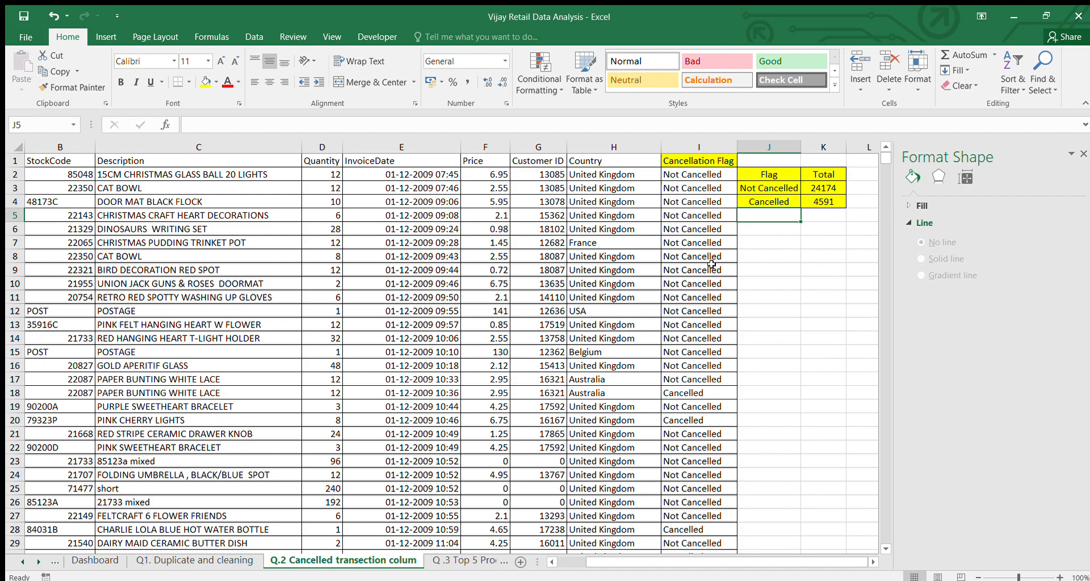
{"action": "scroll", "coordinate": [711, 265], "scroll_direction": "down", "scroll_amount": 2}
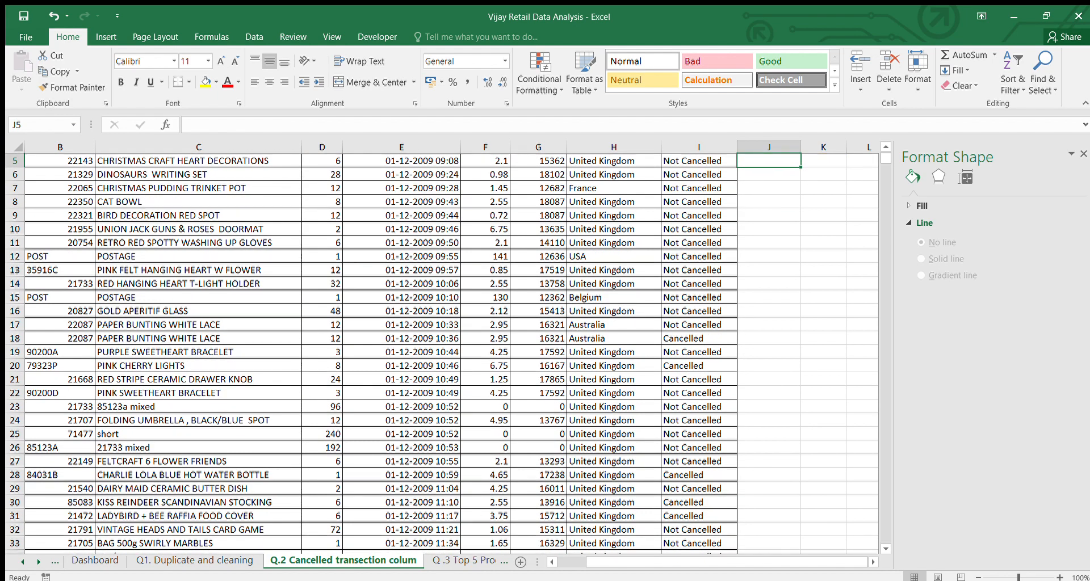
Open the Q .3 Top 5 Product sheet and inspect the quantity and price pivot tables
{"action": "left_click", "coordinate": [463, 561]}
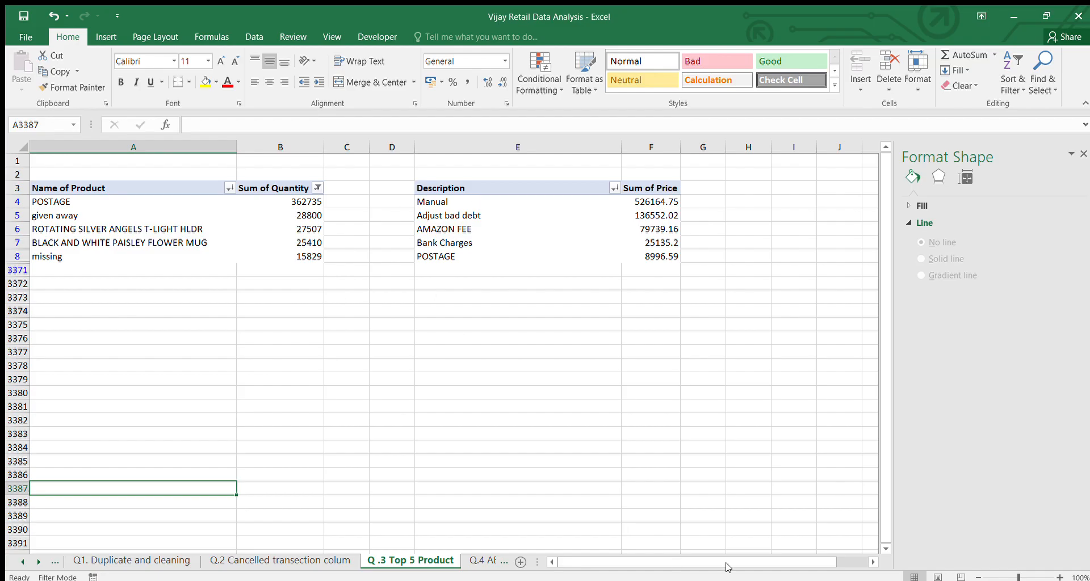
{"action": "left_click", "coordinate": [738, 540]}
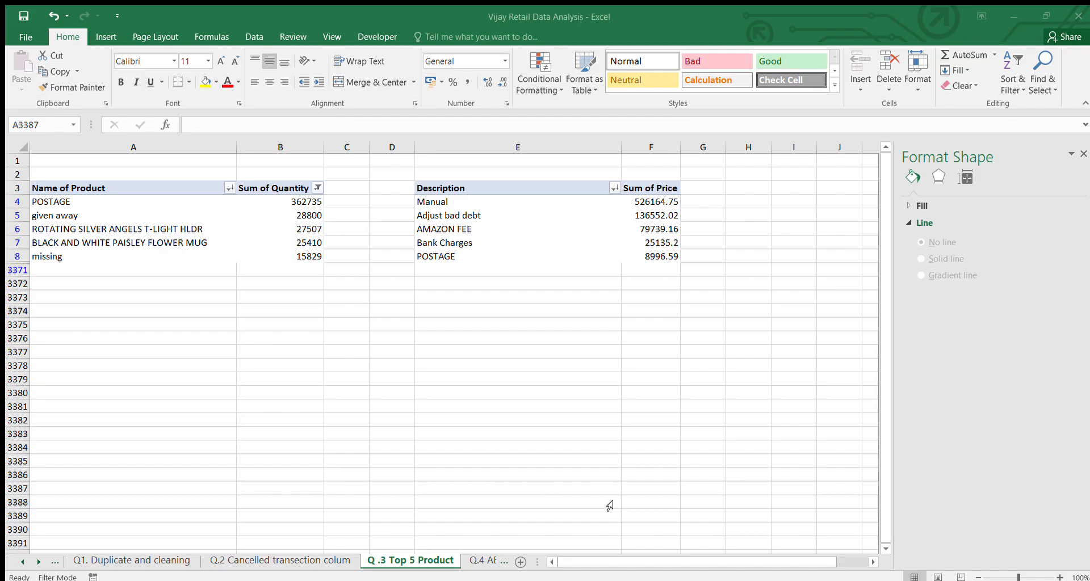
{"action": "left_click", "coordinate": [715, 550]}
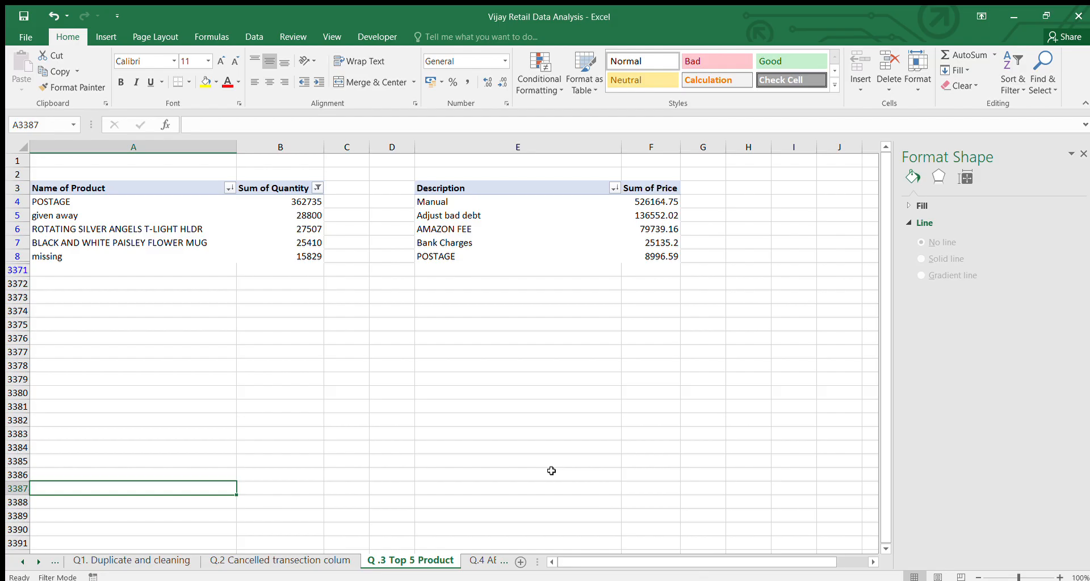
{"action": "left_click", "coordinate": [208, 205]}
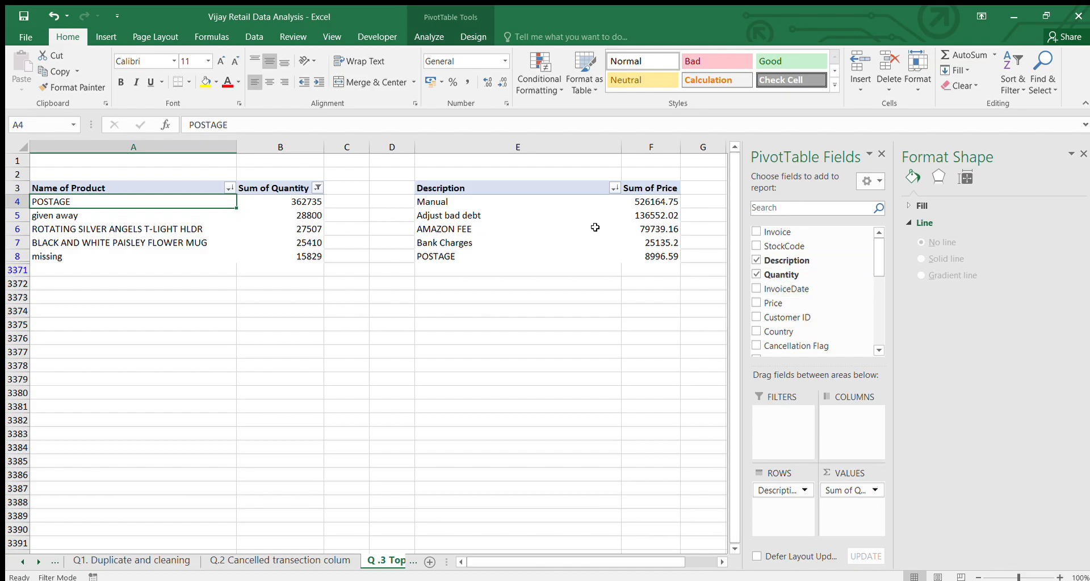
{"action": "left_click", "coordinate": [528, 202]}
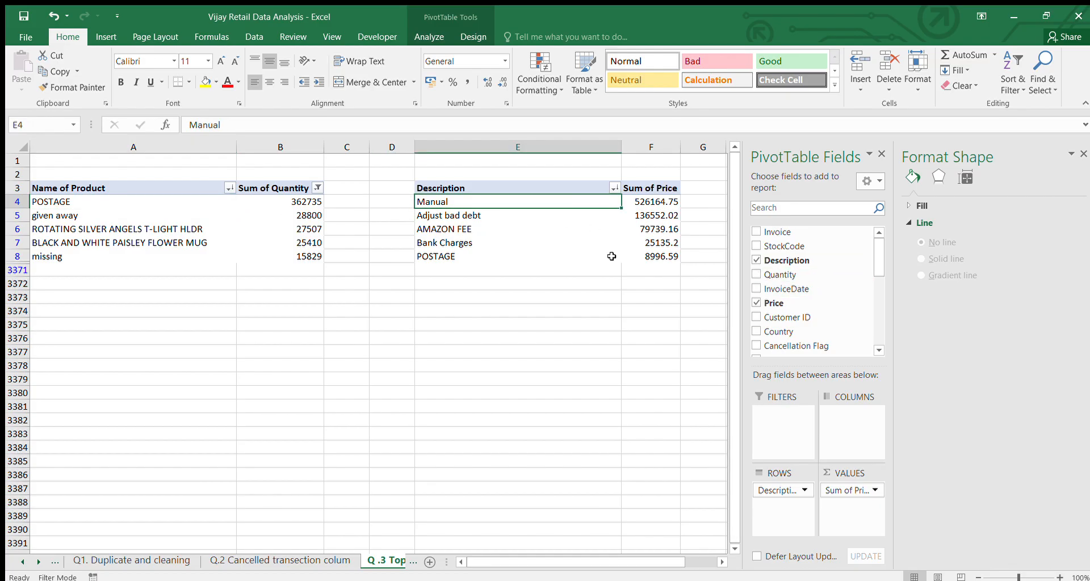
{"action": "left_click", "coordinate": [539, 341]}
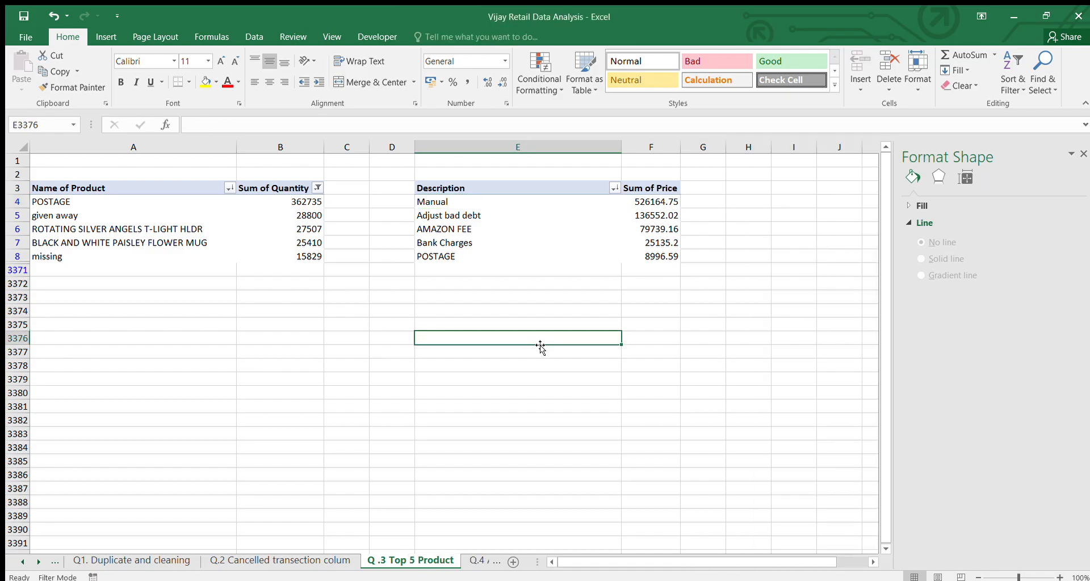
On the Q.4 ABOVE 90 PERCENT sheet, rename the pivot table's value header to Avg Unit Price Per item
{"action": "left_click", "coordinate": [476, 560]}
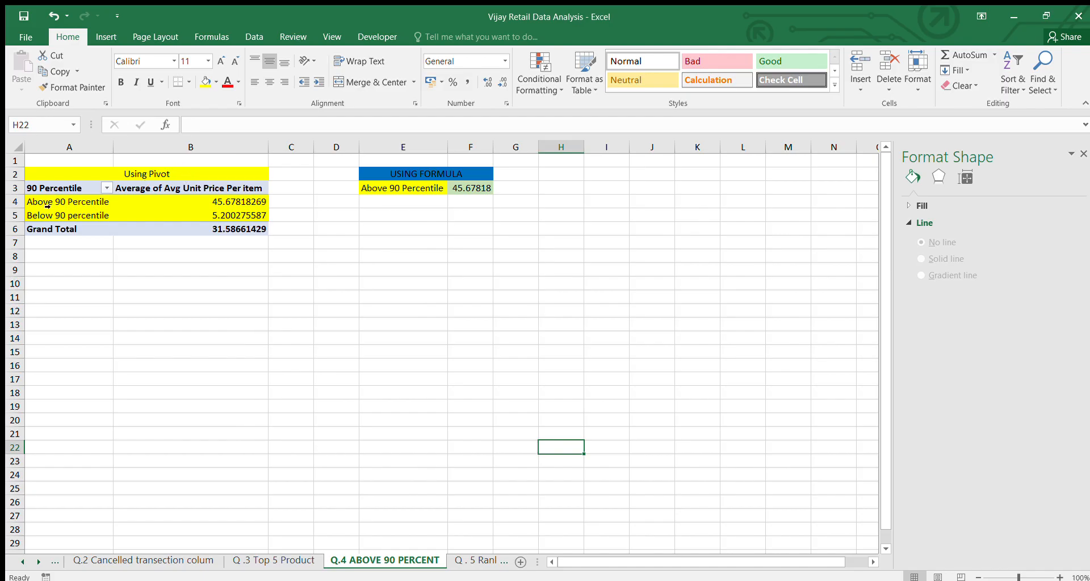
{"action": "left_click_drag", "start_coordinate": [31, 203], "coordinate": [238, 204]}
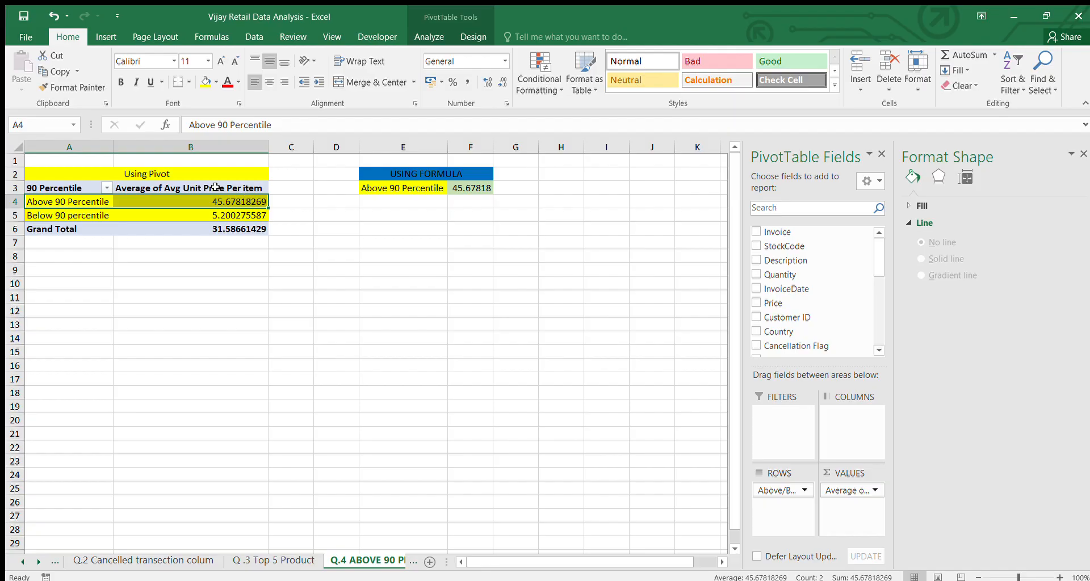
{"action": "left_click", "coordinate": [215, 188]}
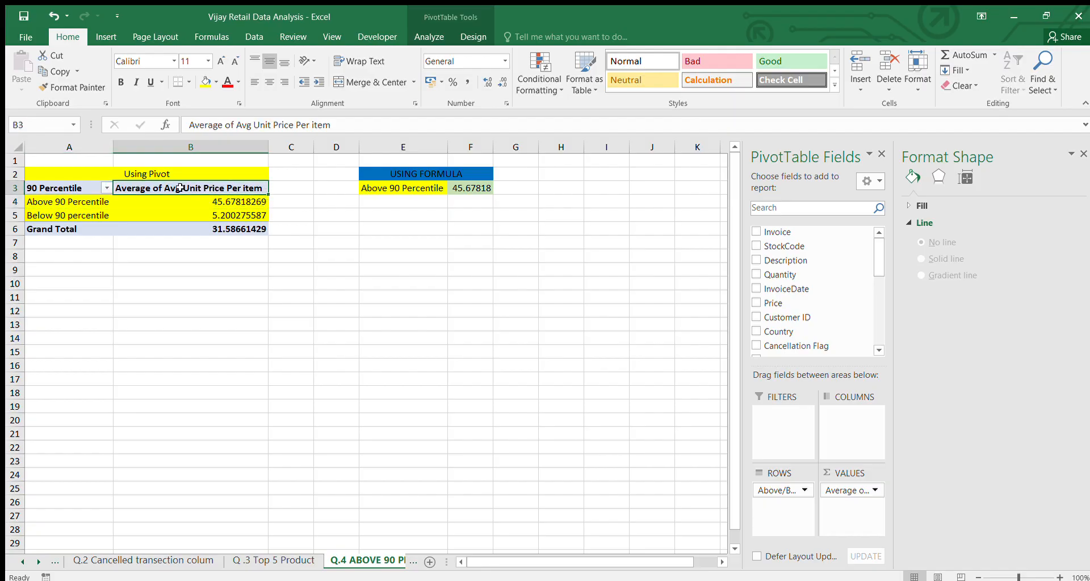
{"action": "double_click", "coordinate": [151, 189]}
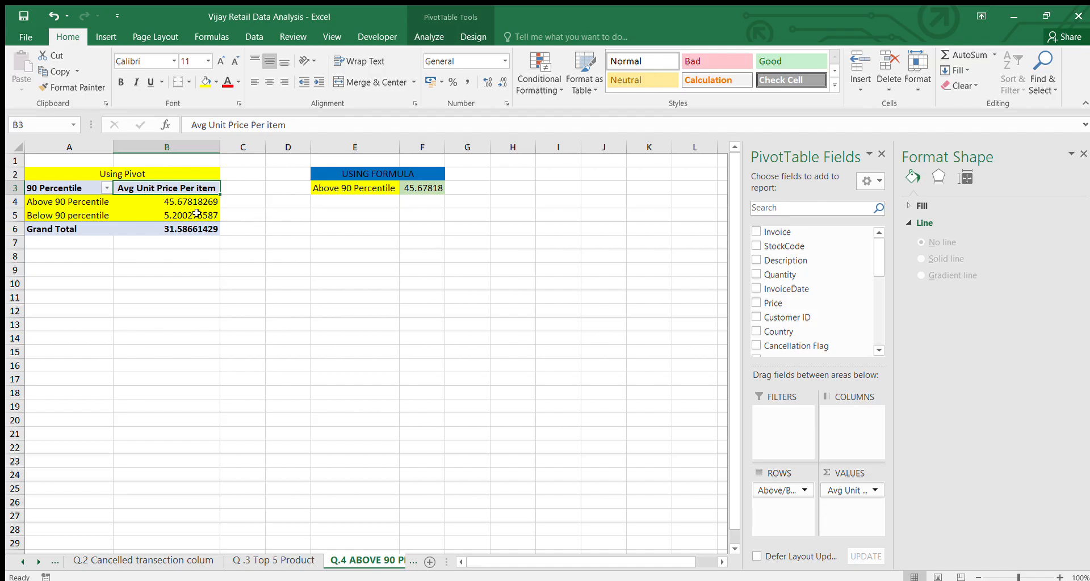
Inspect the AVERAGEIF formula in F3 that calculates the Above 90 Percentile average
{"action": "left_click", "coordinate": [429, 187]}
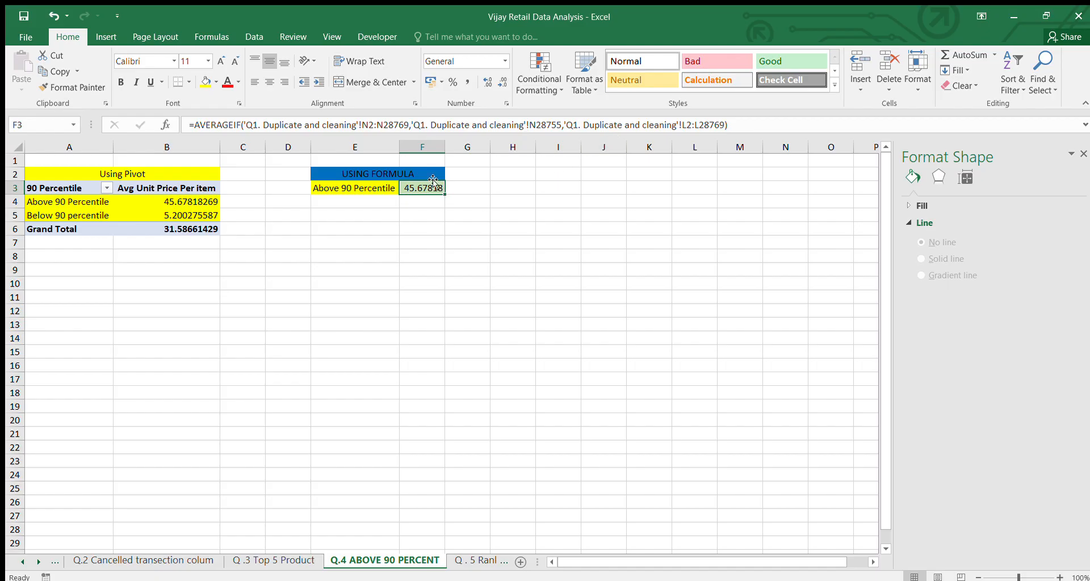
{"action": "left_click", "coordinate": [428, 231]}
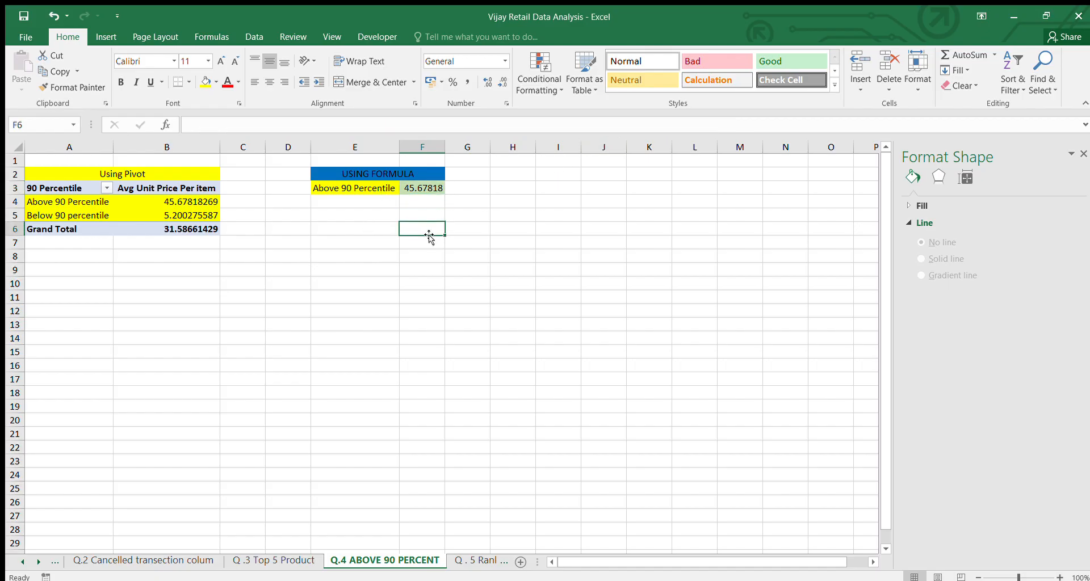
Open the Q . 5 Ranking sheet and review the filtered total spend and ranking columns
{"action": "left_click", "coordinate": [470, 556]}
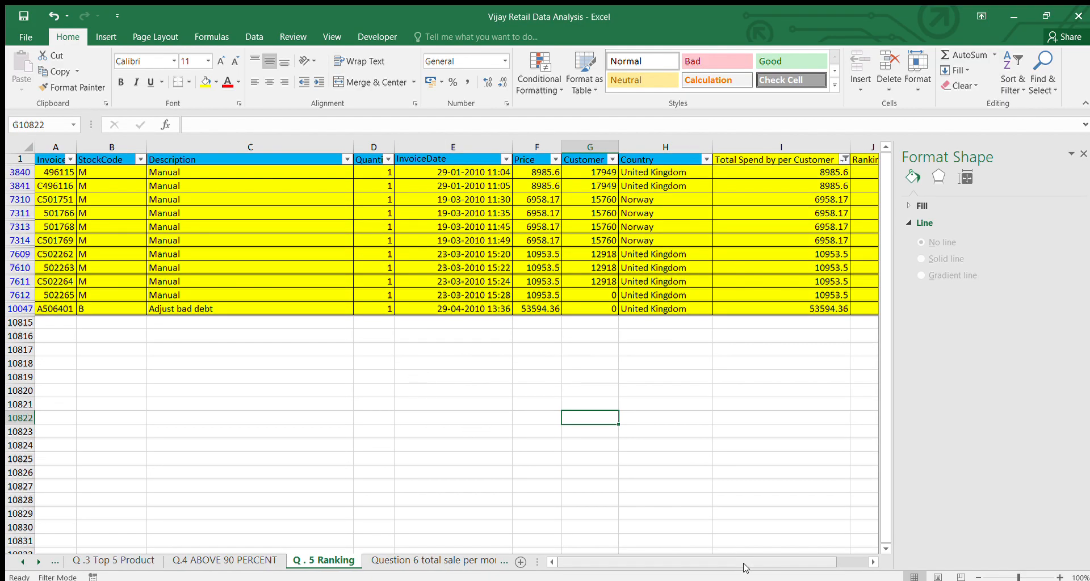
{"action": "left_click", "coordinate": [740, 539]}
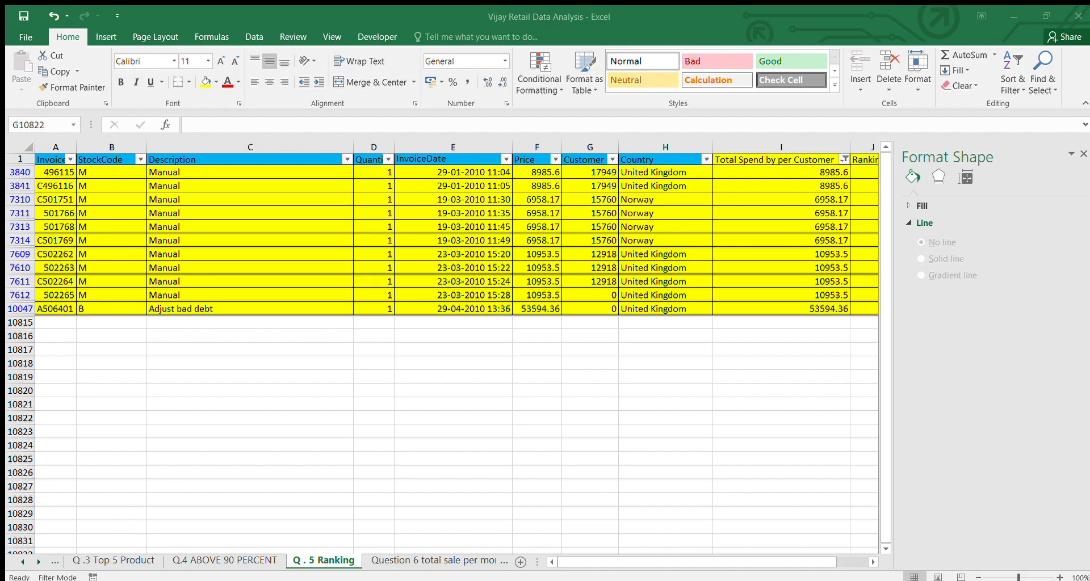
{"action": "scroll", "coordinate": [478, 508], "scroll_direction": "right", "scroll_amount": 2}
{"action": "scroll", "coordinate": [478, 508], "scroll_direction": "left", "scroll_amount": 2}
Return to the Q1. Duplicate and cleaning sheet and examine the Total Spend by per Customer column and the RANK.EQ formula in Ranking
{"action": "left_click", "coordinate": [50, 562]}
{"action": "left_click", "coordinate": [49, 559]}
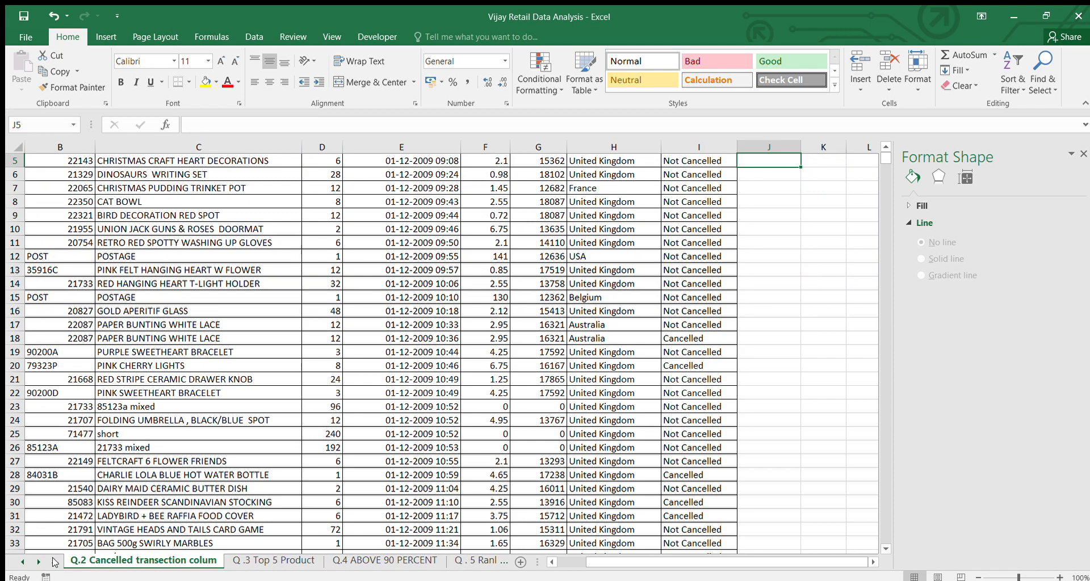
{"action": "left_click", "coordinate": [51, 562]}
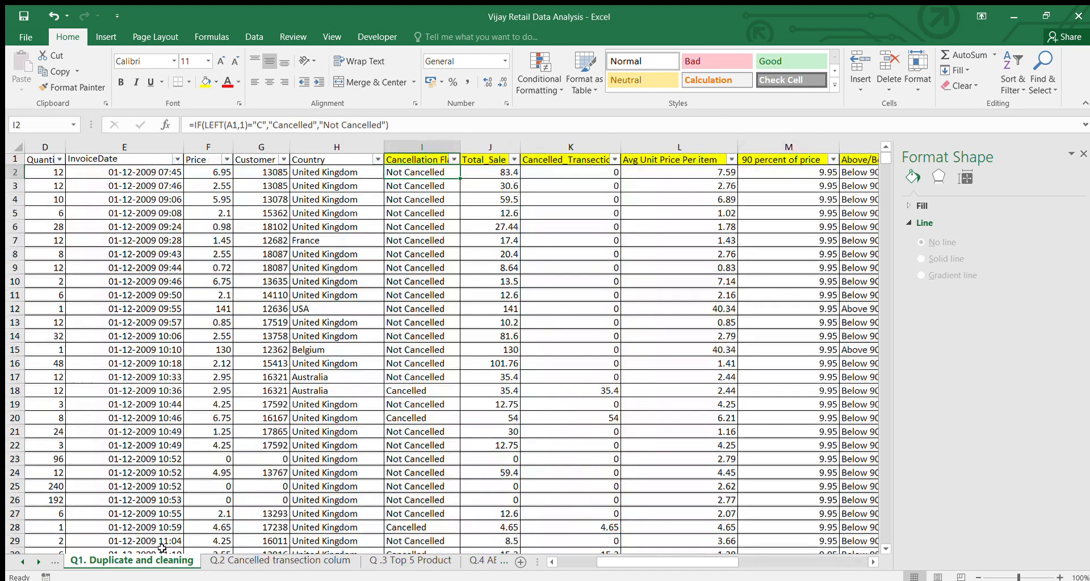
{"action": "scroll", "coordinate": [547, 308], "scroll_direction": "right", "scroll_amount": 2}
{"action": "scroll", "coordinate": [548, 308], "scroll_direction": "right", "scroll_amount": 4}
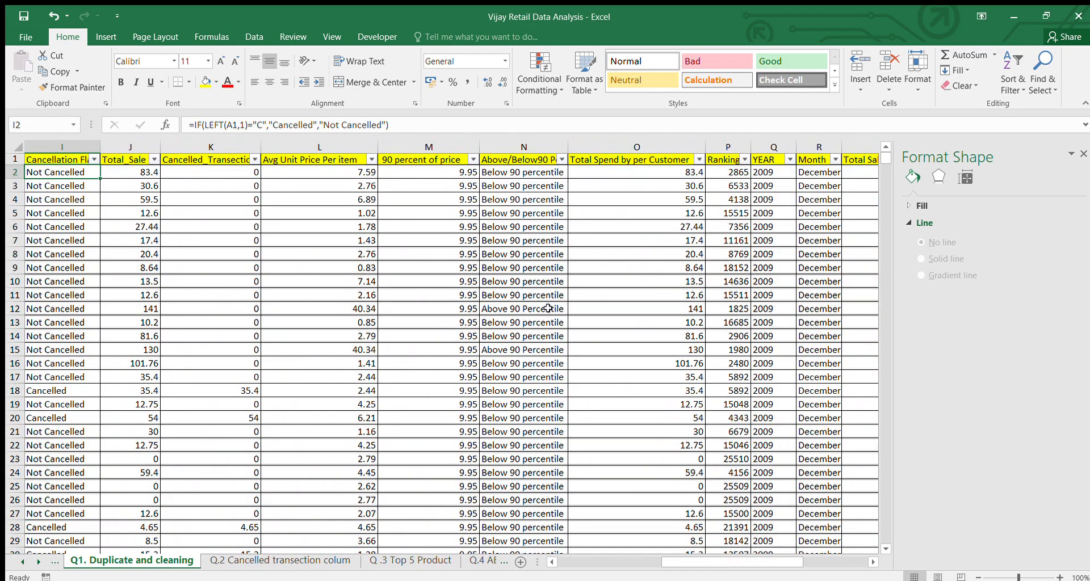
{"action": "left_click", "coordinate": [720, 176]}
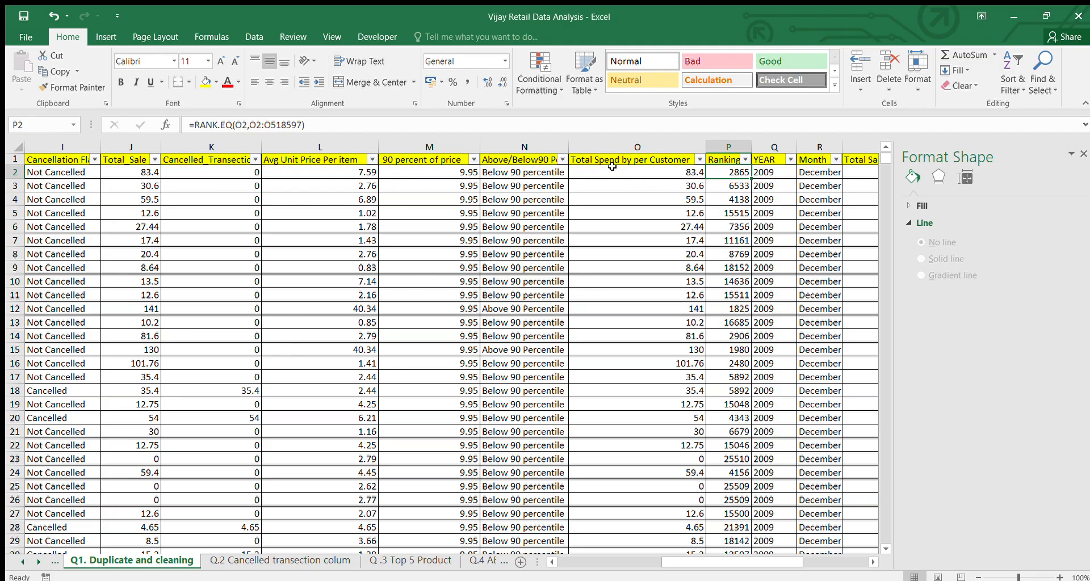
{"action": "left_click", "coordinate": [670, 152]}
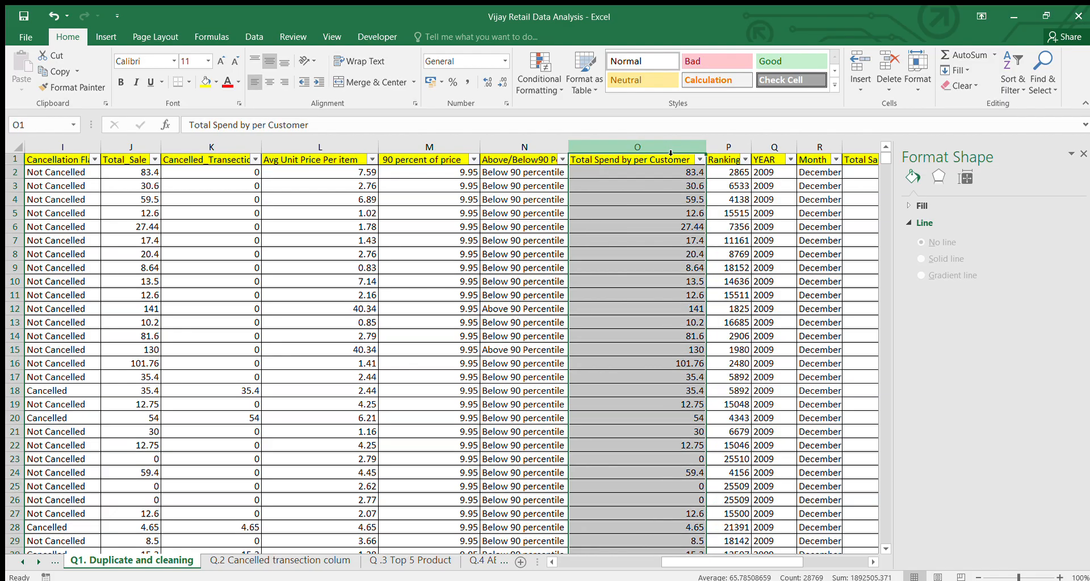
{"action": "left_click", "coordinate": [732, 149]}
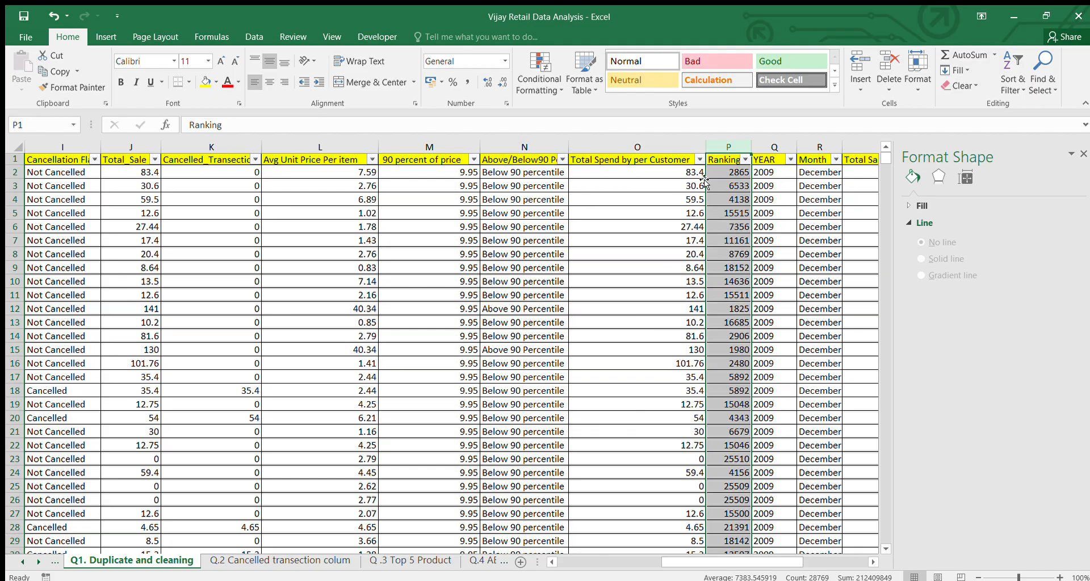
{"action": "scroll", "coordinate": [671, 241], "scroll_direction": "down", "scroll_amount": 1}
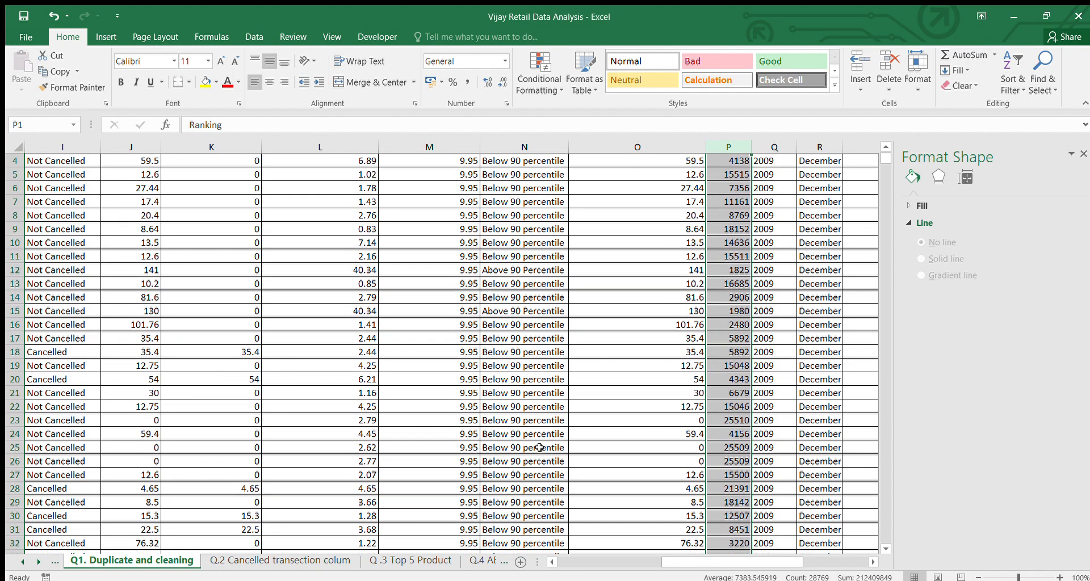
Go back to the Q . 5 Ranking sheet and review its customer, total spend and ranking columns
{"action": "scroll", "coordinate": [539, 448], "scroll_direction": "left", "scroll_amount": 5}
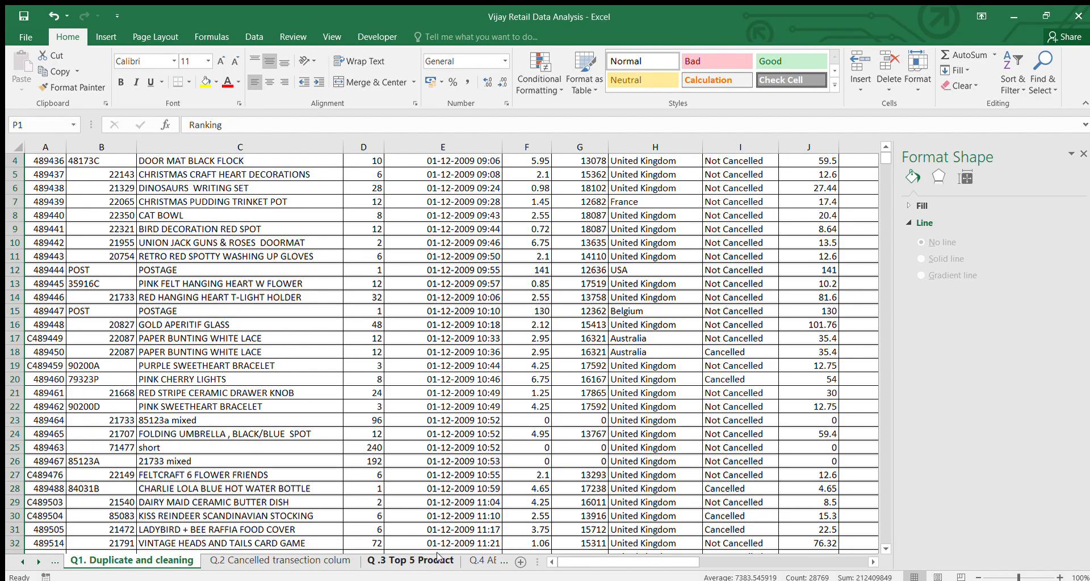
{"action": "left_click", "coordinate": [484, 561]}
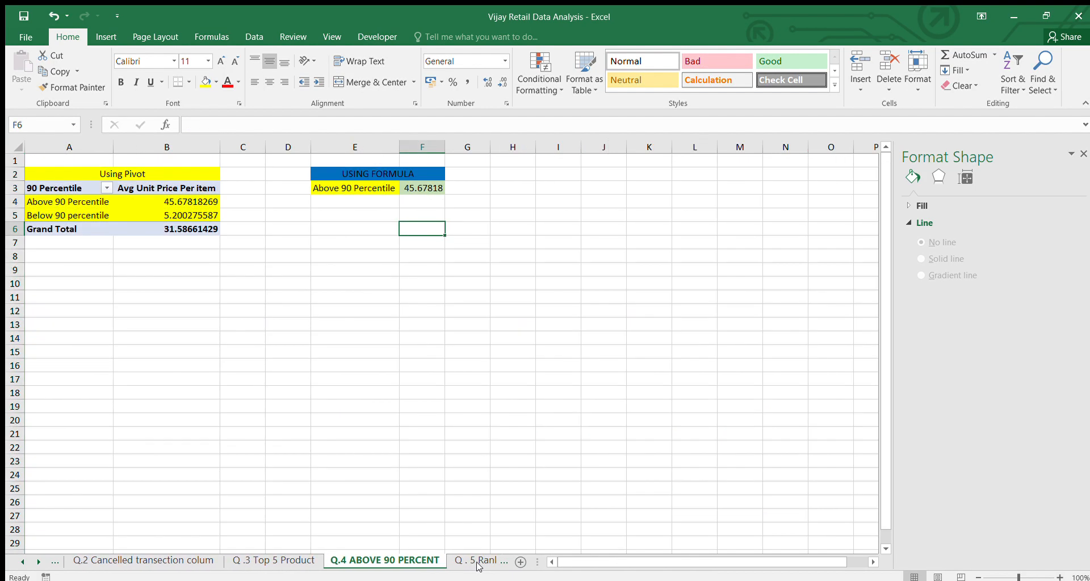
{"action": "left_click", "coordinate": [479, 561]}
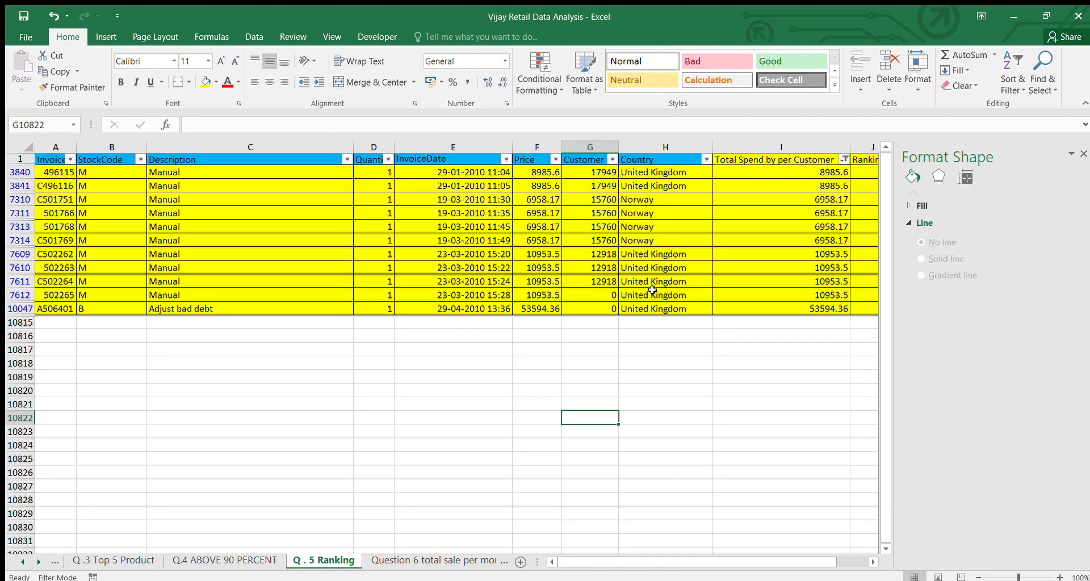
{"action": "scroll", "coordinate": [746, 219], "scroll_direction": "right", "scroll_amount": 3}
{"action": "scroll", "coordinate": [746, 218], "scroll_direction": "right", "scroll_amount": 1}
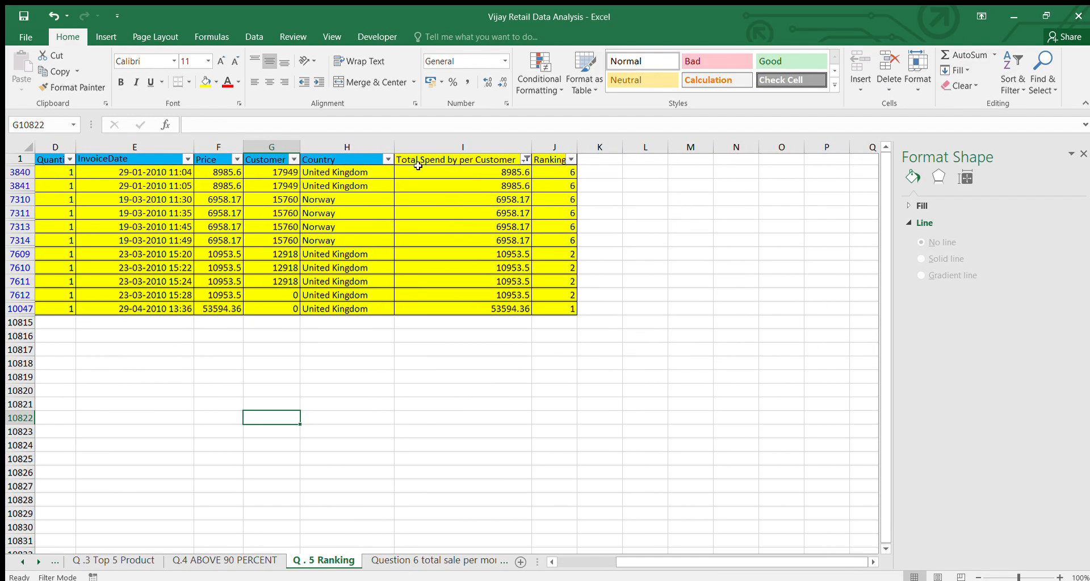
{"action": "scroll", "coordinate": [535, 220], "scroll_direction": "left", "scroll_amount": 2}
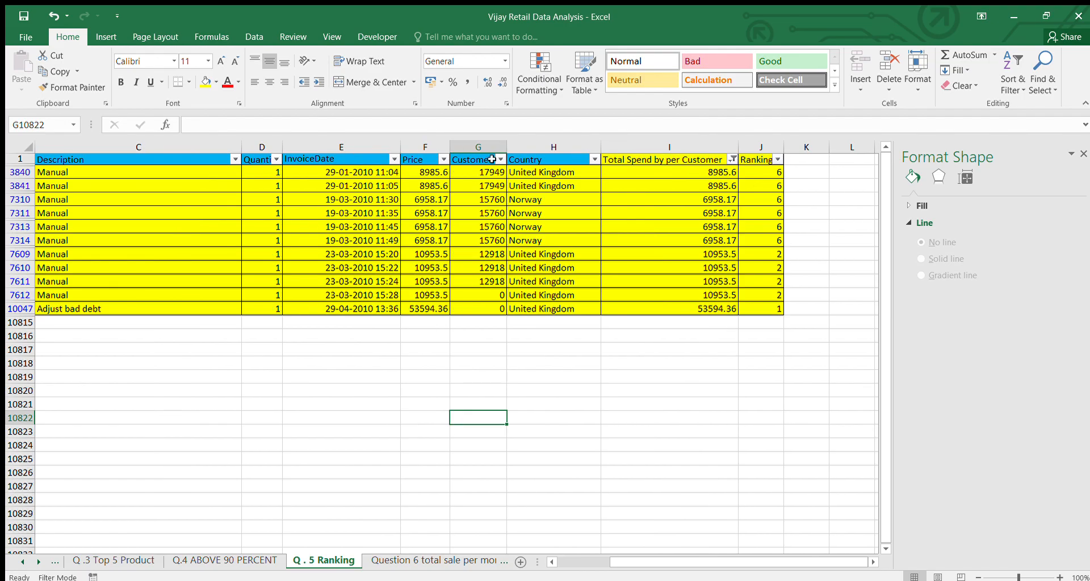
{"action": "scroll", "coordinate": [438, 211], "scroll_direction": "left", "scroll_amount": 2}
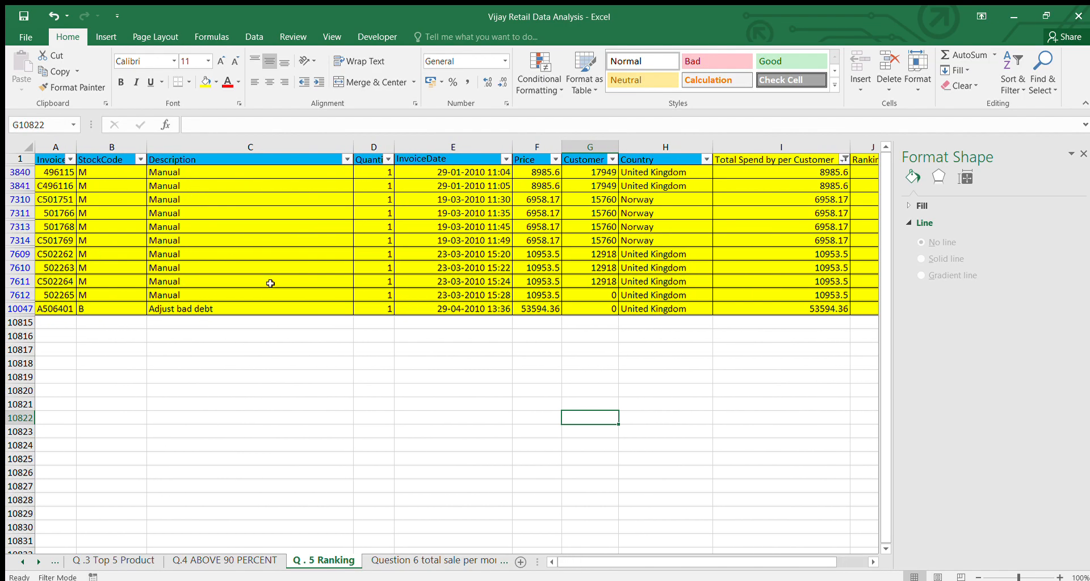
Open the Question 6 total sale per month sheet and review the monthly sales pivot table and pie chart
{"action": "left_click", "coordinate": [423, 559]}
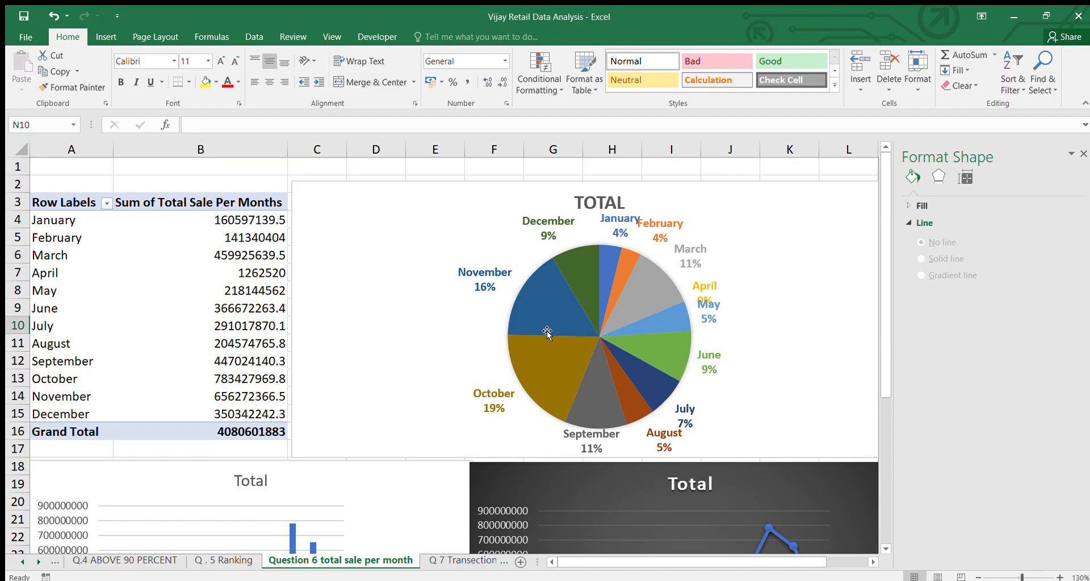
{"action": "scroll", "coordinate": [546, 333], "scroll_direction": "down", "scroll_amount": 1}
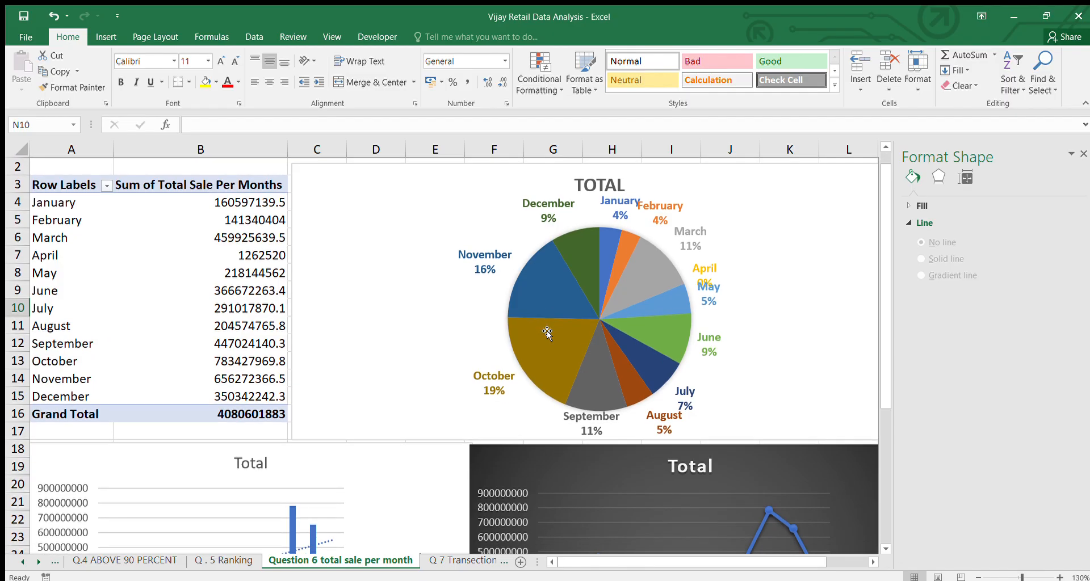
{"action": "scroll", "coordinate": [547, 333], "scroll_direction": "down", "scroll_amount": 6}
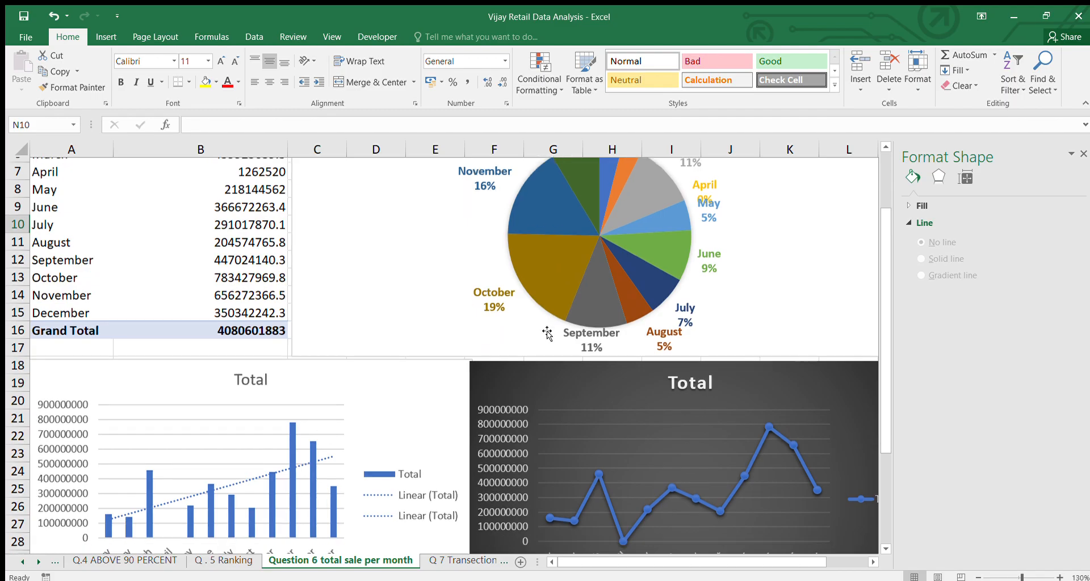
{"action": "scroll", "coordinate": [547, 334], "scroll_direction": "down", "scroll_amount": 3}
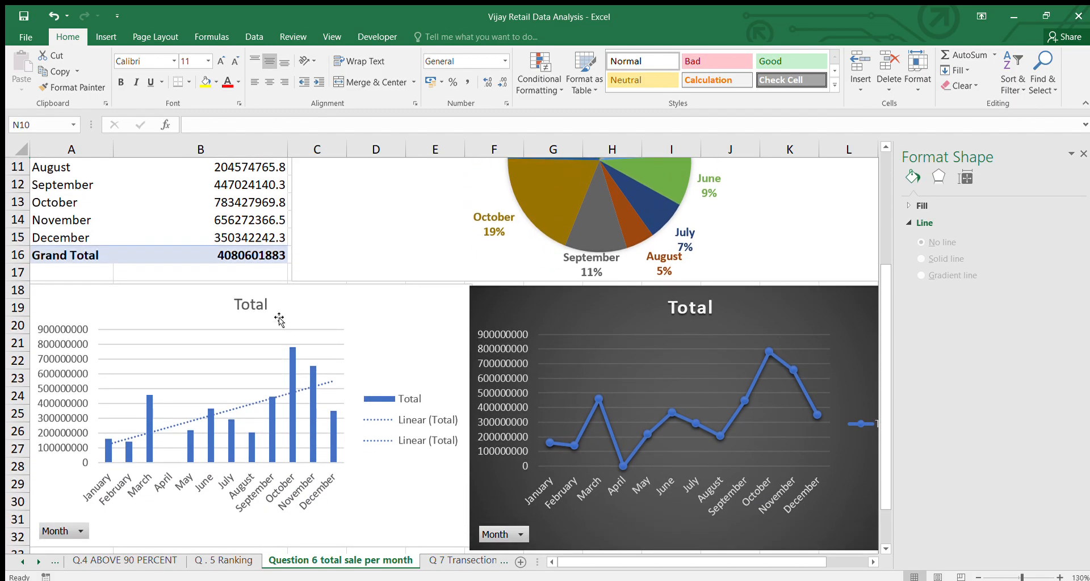
Examine the column chart and the dark line chart of monthly totals, including the line chart's data series
{"action": "left_click", "coordinate": [281, 318]}
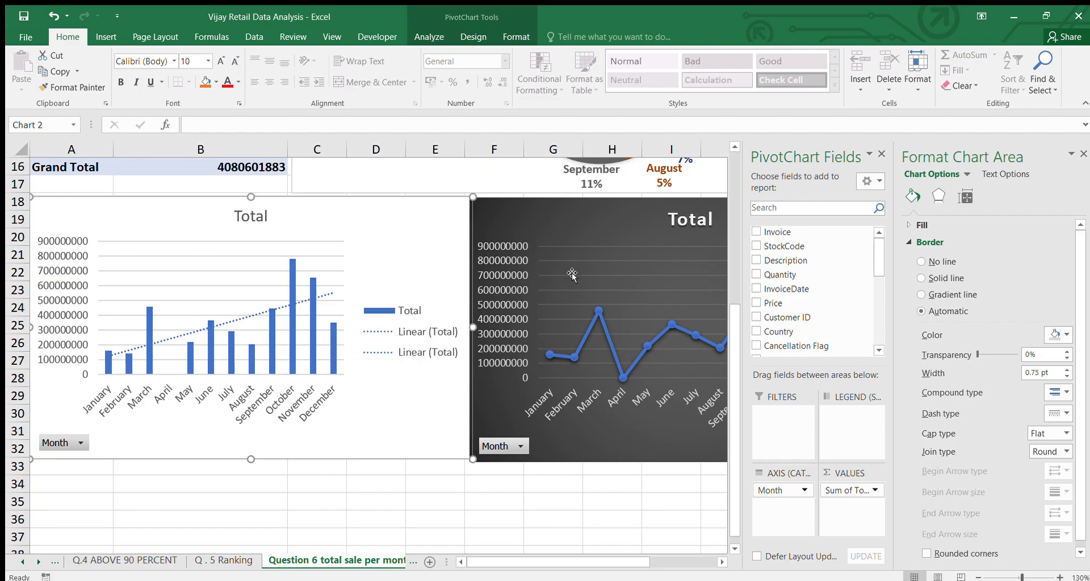
{"action": "left_click", "coordinate": [594, 259]}
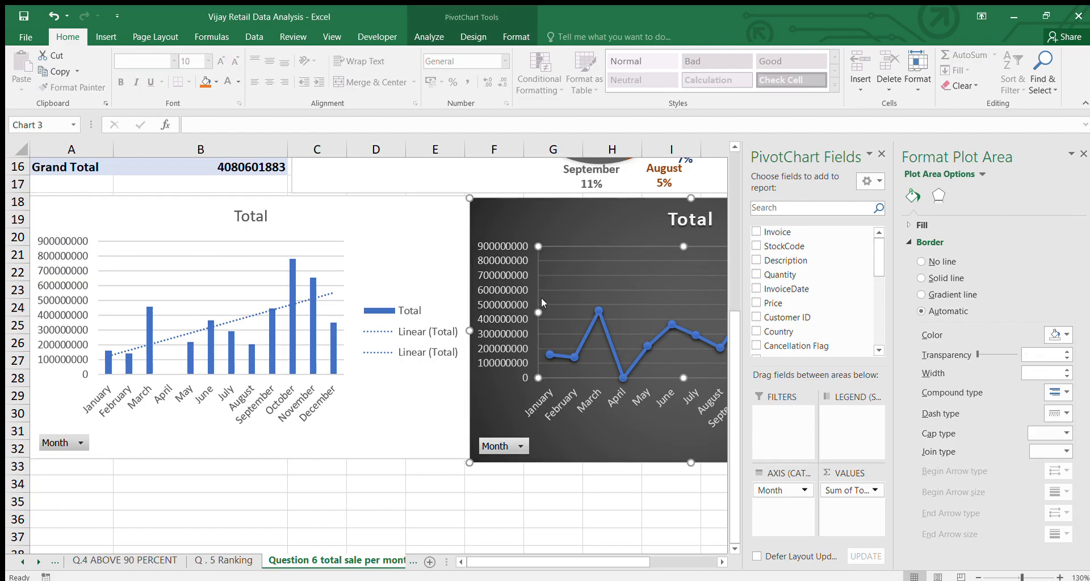
{"action": "scroll", "coordinate": [540, 298], "scroll_direction": "right", "scroll_amount": 2}
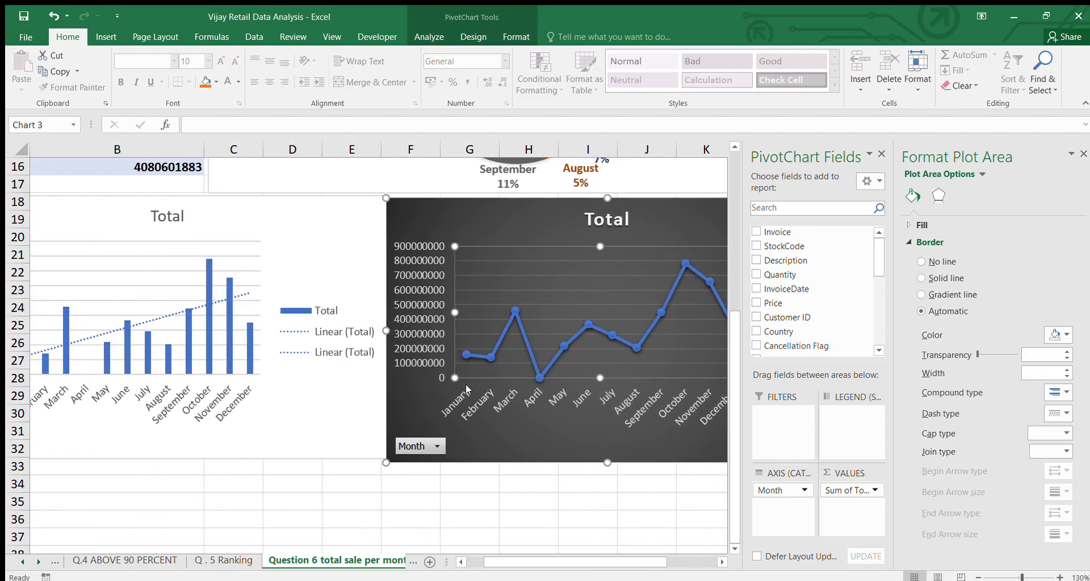
{"action": "left_click", "coordinate": [436, 451]}
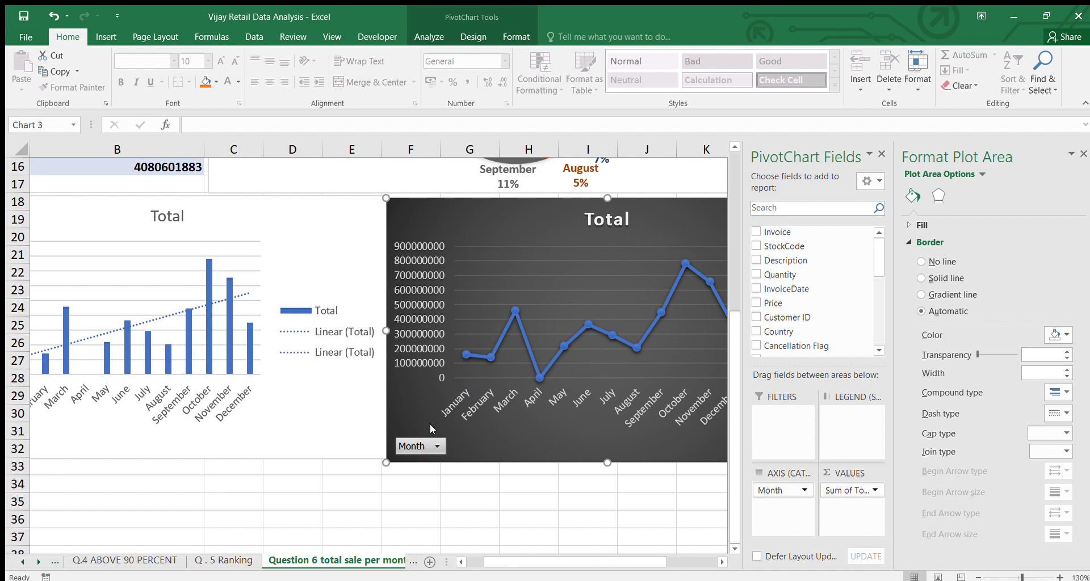
{"action": "scroll", "coordinate": [554, 360], "scroll_direction": "right", "scroll_amount": 2}
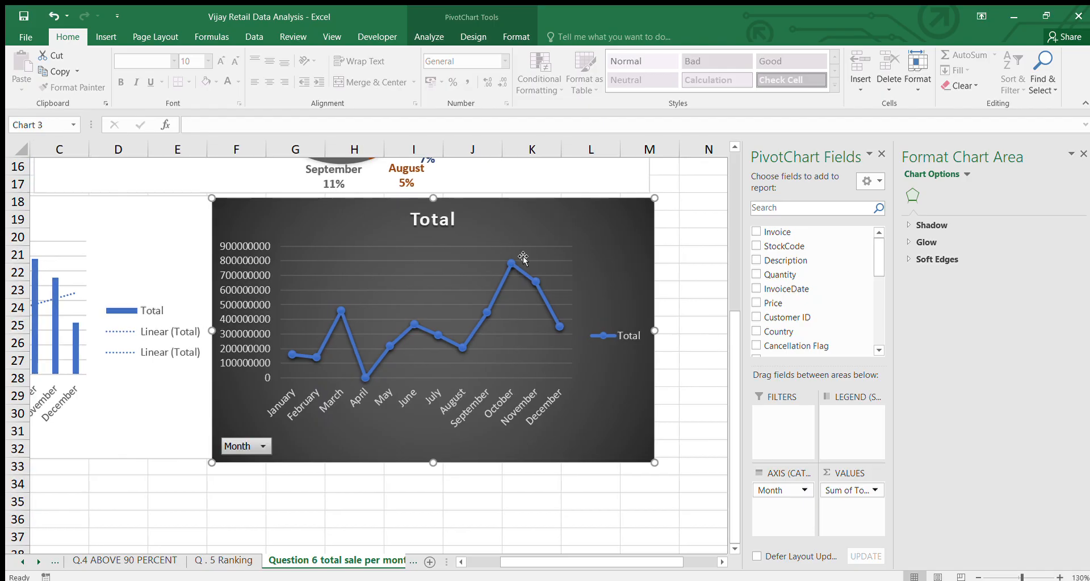
{"action": "left_click", "coordinate": [508, 263]}
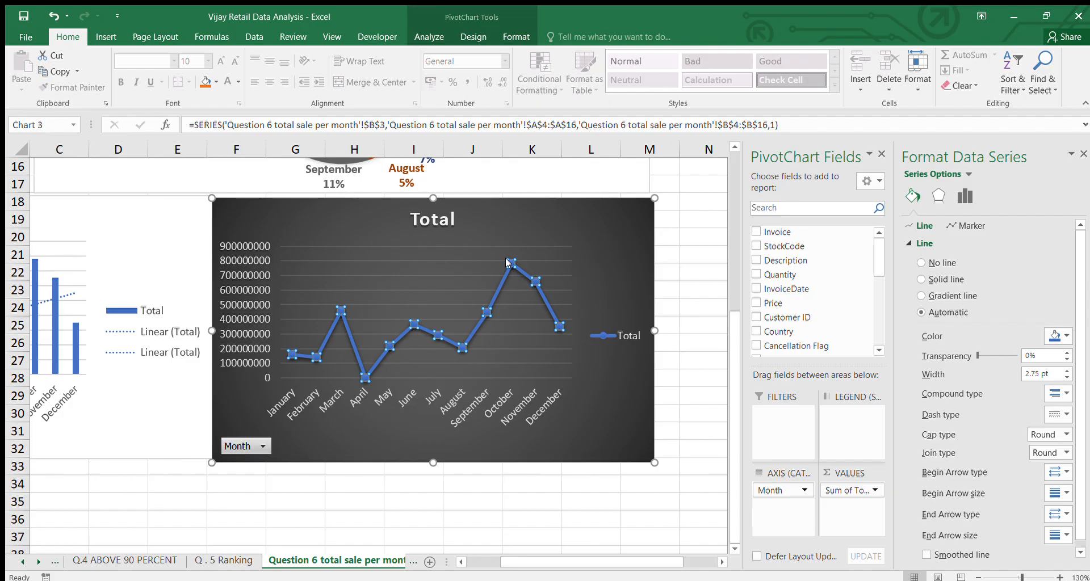
Open the Q 7 Transection by country sheet and review the pivot table's counts for each country
{"action": "left_click", "coordinate": [412, 561]}
{"action": "left_click", "coordinate": [338, 561]}
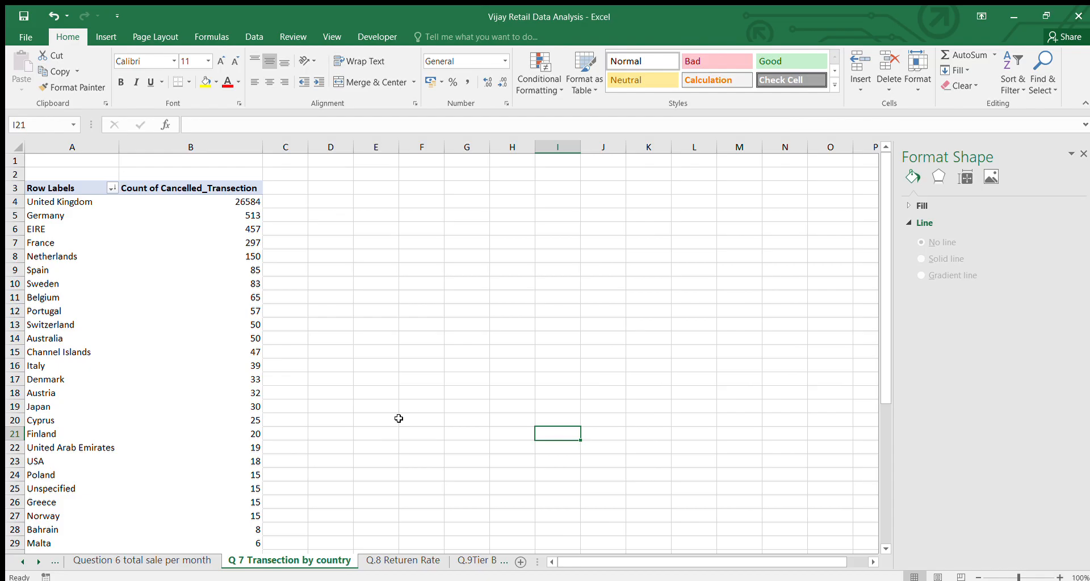
{"action": "scroll", "coordinate": [398, 418], "scroll_direction": "down", "scroll_amount": 4}
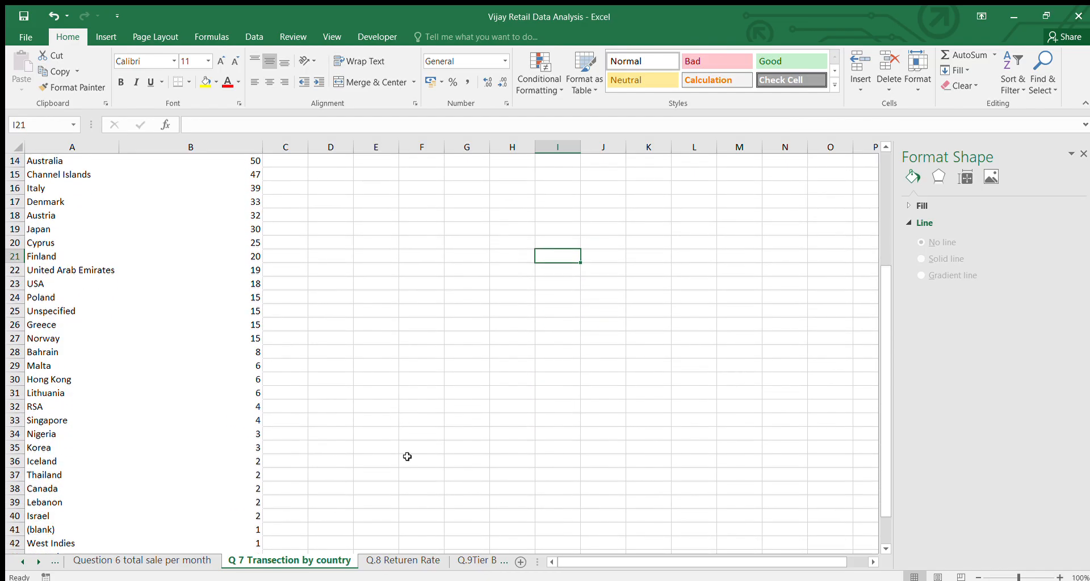
{"action": "scroll", "coordinate": [407, 457], "scroll_direction": "up", "scroll_amount": 4}
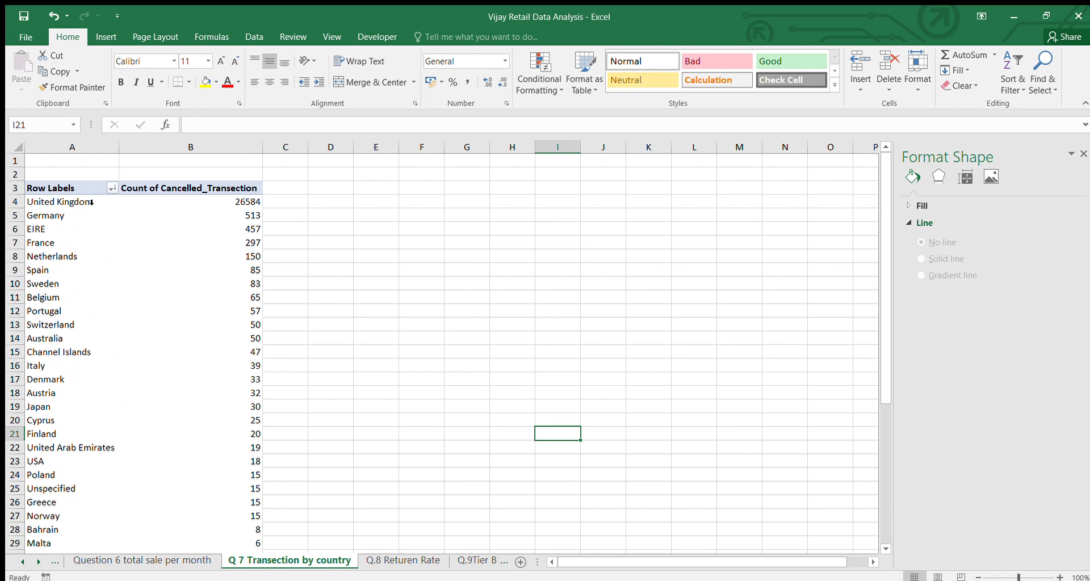
{"action": "left_click", "coordinate": [237, 200]}
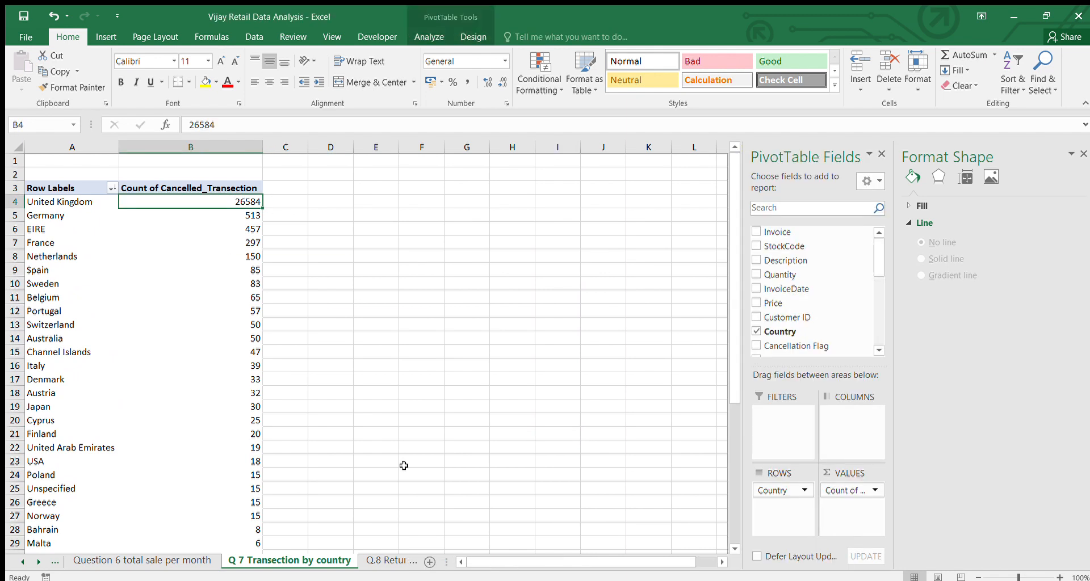
{"action": "left_click", "coordinate": [309, 551]}
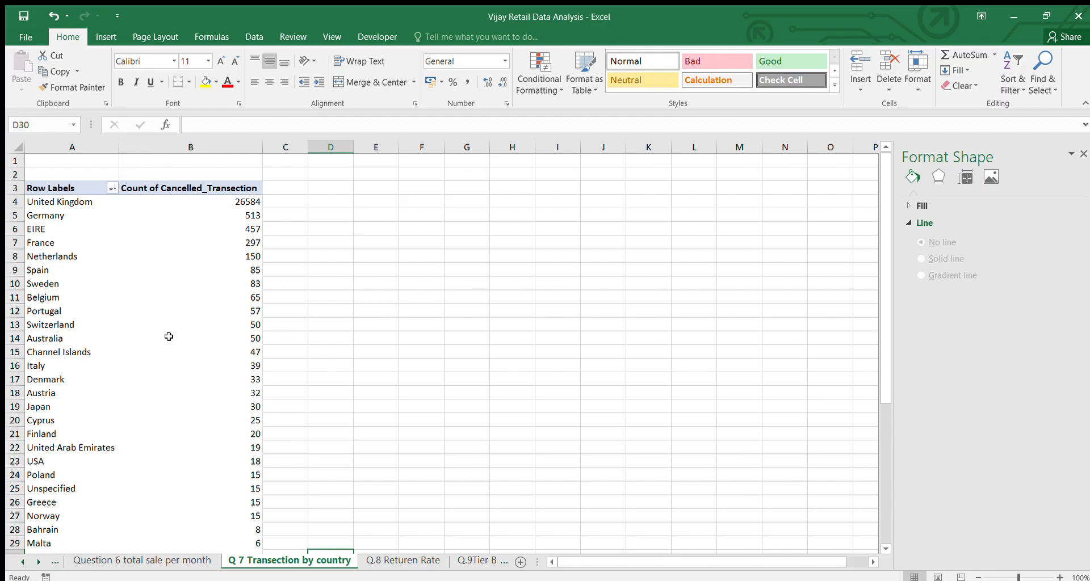
Rename the country pivot table's value header in B3 to Count of Transection
{"action": "scroll", "coordinate": [163, 341], "scroll_direction": "down", "scroll_amount": 11}
{"action": "scroll", "coordinate": [162, 341], "scroll_direction": "down", "scroll_amount": 3}
{"action": "scroll", "coordinate": [163, 341], "scroll_direction": "up", "scroll_amount": 15}
{"action": "left_click", "coordinate": [204, 190]}
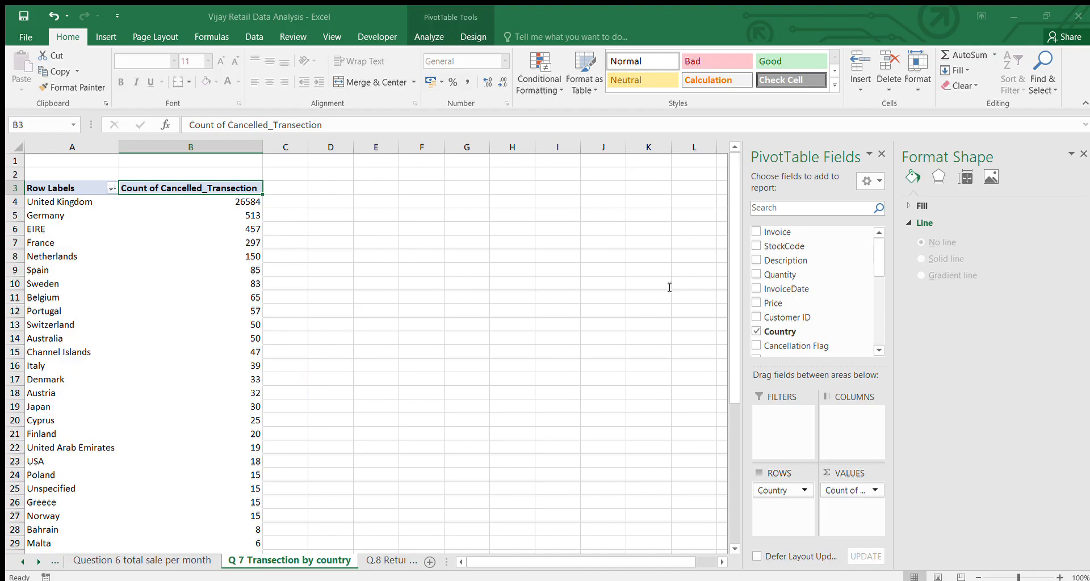
{"action": "left_click", "coordinate": [723, 457]}
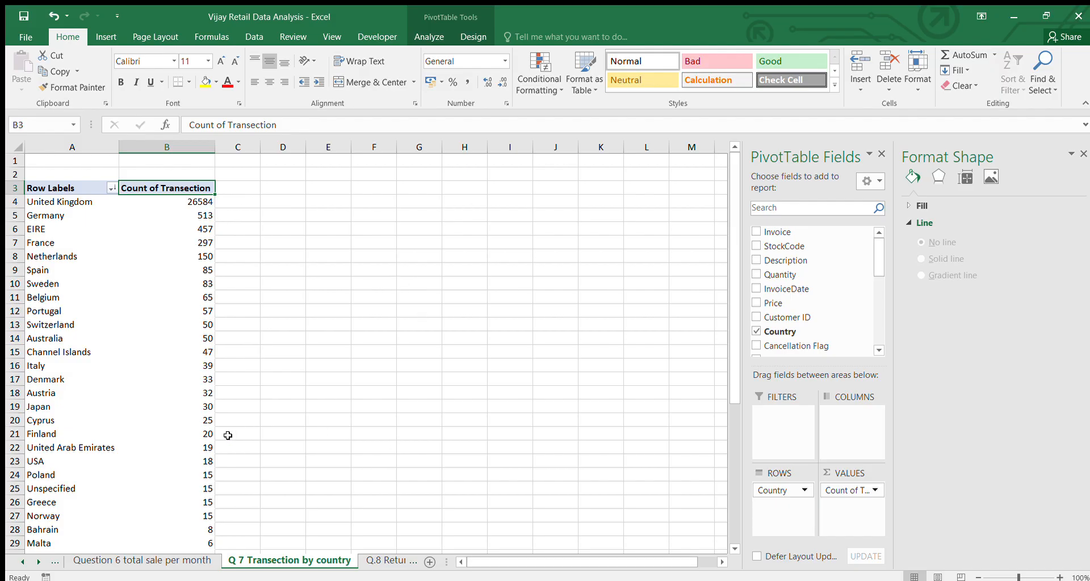
Return to the Q1. Duplicate and cleaning sheet and review the added columns across to Total Sale Per Months
{"action": "left_click", "coordinate": [46, 559]}
{"action": "left_click", "coordinate": [19, 560]}
{"action": "left_click", "coordinate": [19, 560]}
{"action": "left_click", "coordinate": [20, 560]}
{"action": "left_click", "coordinate": [19, 560]}
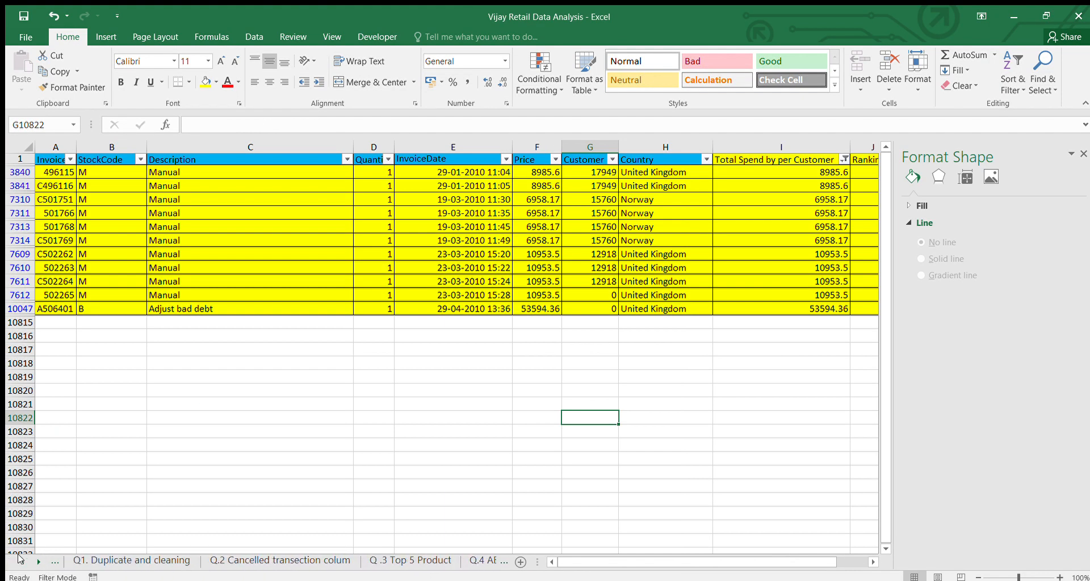
{"action": "left_click", "coordinate": [96, 560]}
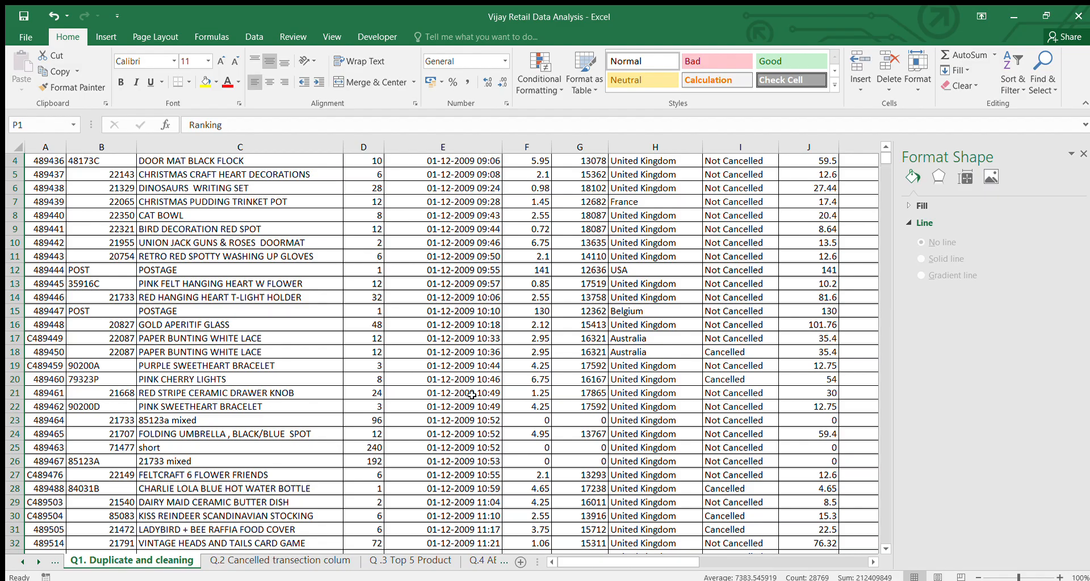
{"action": "scroll", "coordinate": [472, 394], "scroll_direction": "up", "scroll_amount": 1}
{"action": "scroll", "coordinate": [488, 380], "scroll_direction": "right", "scroll_amount": 3}
{"action": "scroll", "coordinate": [499, 371], "scroll_direction": "right", "scroll_amount": 3}
{"action": "scroll", "coordinate": [647, 168], "scroll_direction": "right", "scroll_amount": 2}
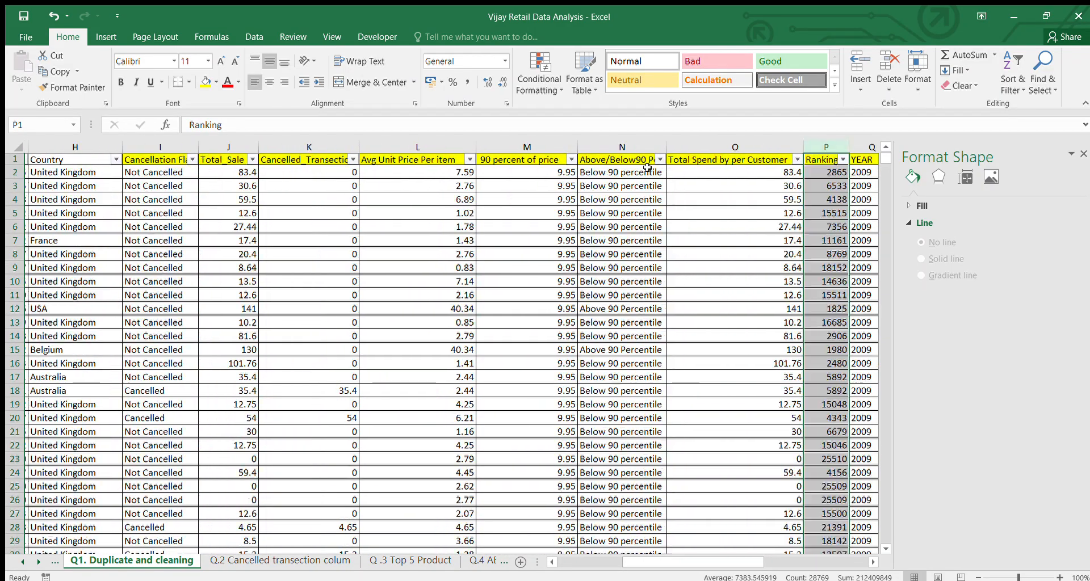
{"action": "scroll", "coordinate": [647, 168], "scroll_direction": "right", "scroll_amount": 2}
{"action": "scroll", "coordinate": [760, 191], "scroll_direction": "right", "scroll_amount": 1}
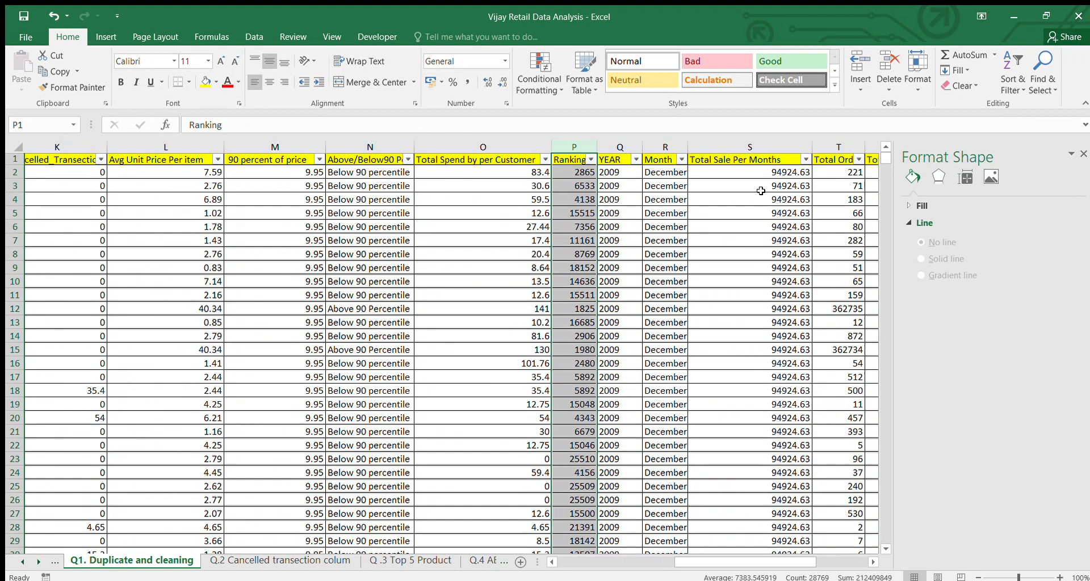
Check the InvoiceDate column header in E1 and review the remaining columns across to the low, medium and high tiers
{"action": "scroll", "coordinate": [760, 190], "scroll_direction": "left", "scroll_amount": 1}
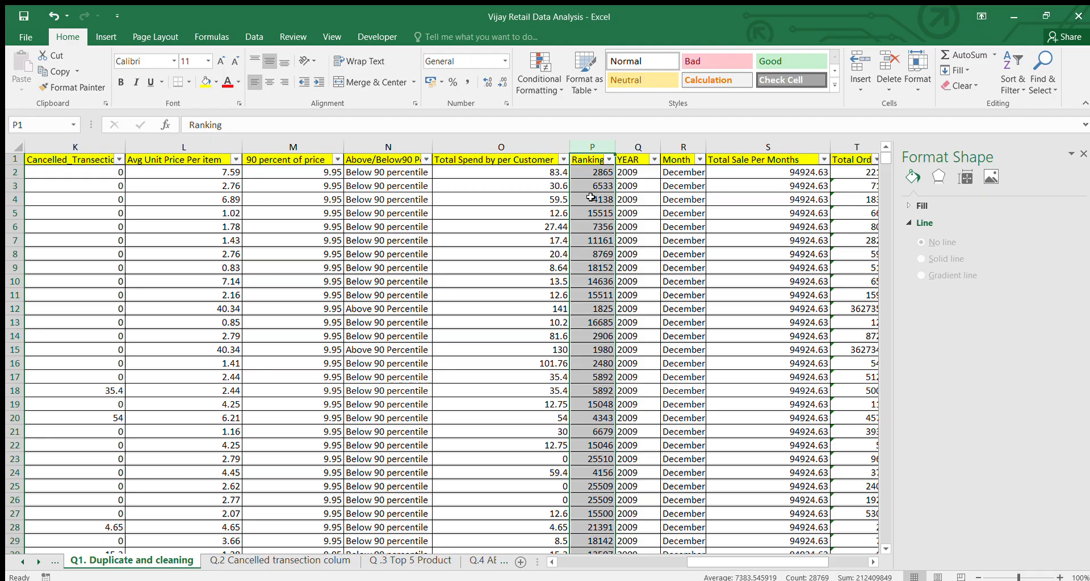
{"action": "scroll", "coordinate": [590, 197], "scroll_direction": "right", "scroll_amount": 1}
{"action": "scroll", "coordinate": [591, 197], "scroll_direction": "left", "scroll_amount": 1}
{"action": "scroll", "coordinate": [506, 240], "scroll_direction": "left", "scroll_amount": 3}
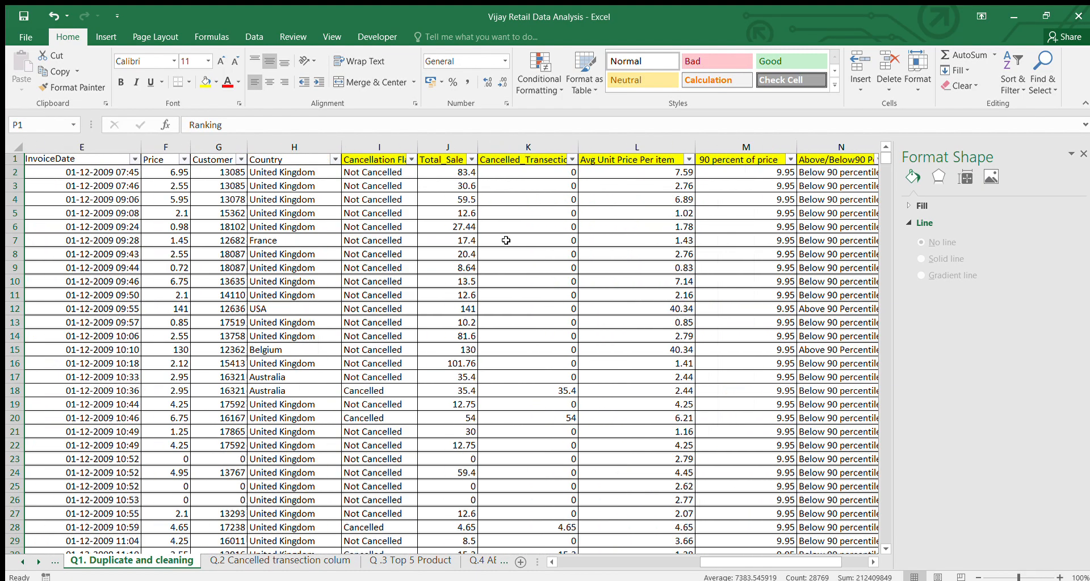
{"action": "scroll", "coordinate": [506, 240], "scroll_direction": "left", "scroll_amount": 4}
{"action": "left_click", "coordinate": [466, 157]}
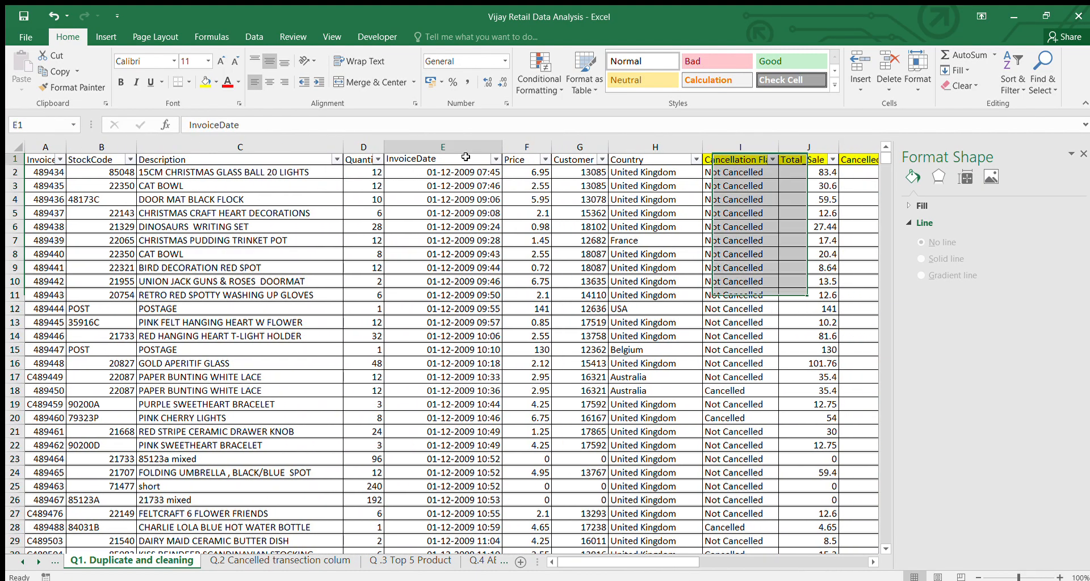
{"action": "scroll", "coordinate": [553, 266], "scroll_direction": "right", "scroll_amount": 6}
{"action": "scroll", "coordinate": [554, 267], "scroll_direction": "right", "scroll_amount": 1}
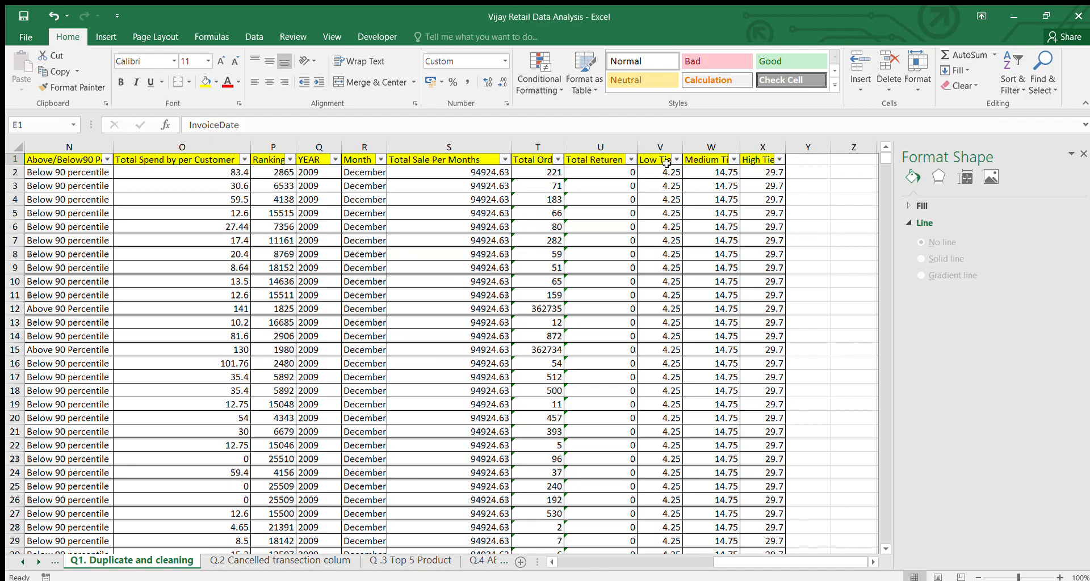
Look back through the calculated columns and select the Cancelled_Transection header in K1
{"action": "scroll", "coordinate": [738, 164], "scroll_direction": "left", "scroll_amount": 7}
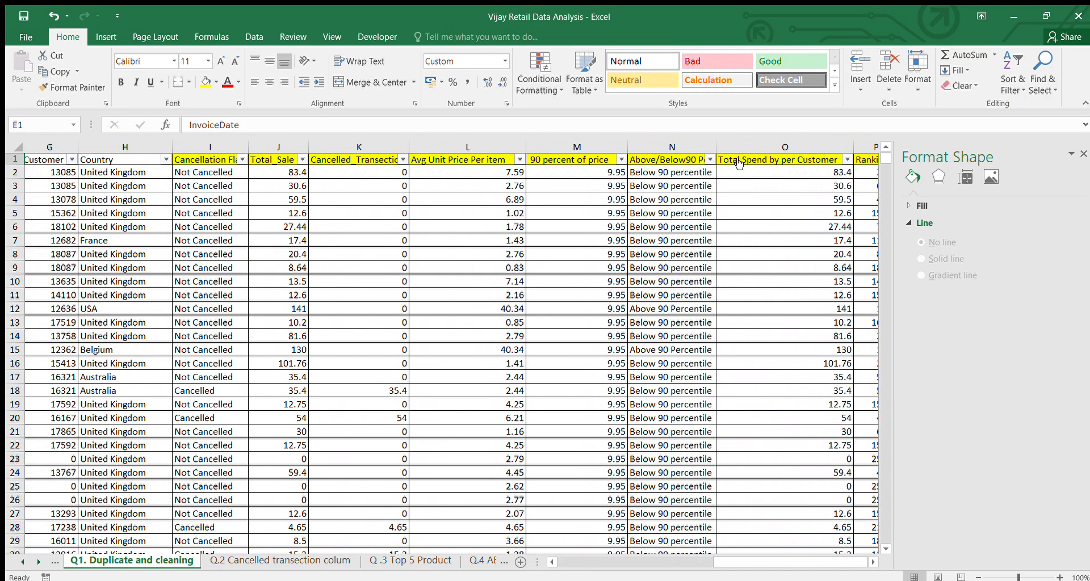
{"action": "scroll", "coordinate": [739, 164], "scroll_direction": "left", "scroll_amount": 1}
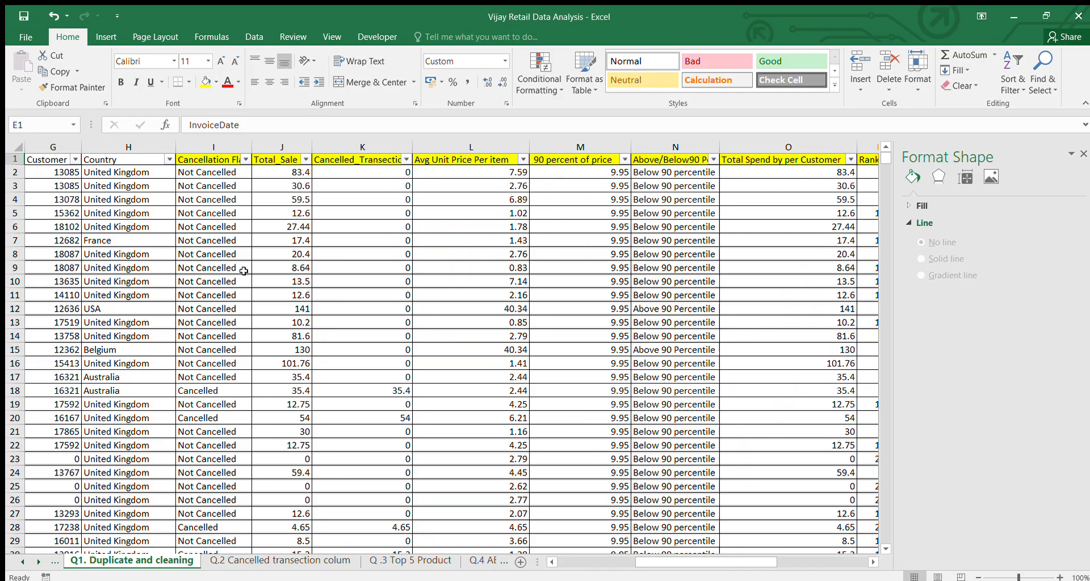
{"action": "scroll", "coordinate": [352, 258], "scroll_direction": "right", "scroll_amount": 5}
{"action": "scroll", "coordinate": [434, 263], "scroll_direction": "left", "scroll_amount": 4}
{"action": "scroll", "coordinate": [434, 262], "scroll_direction": "left", "scroll_amount": 1}
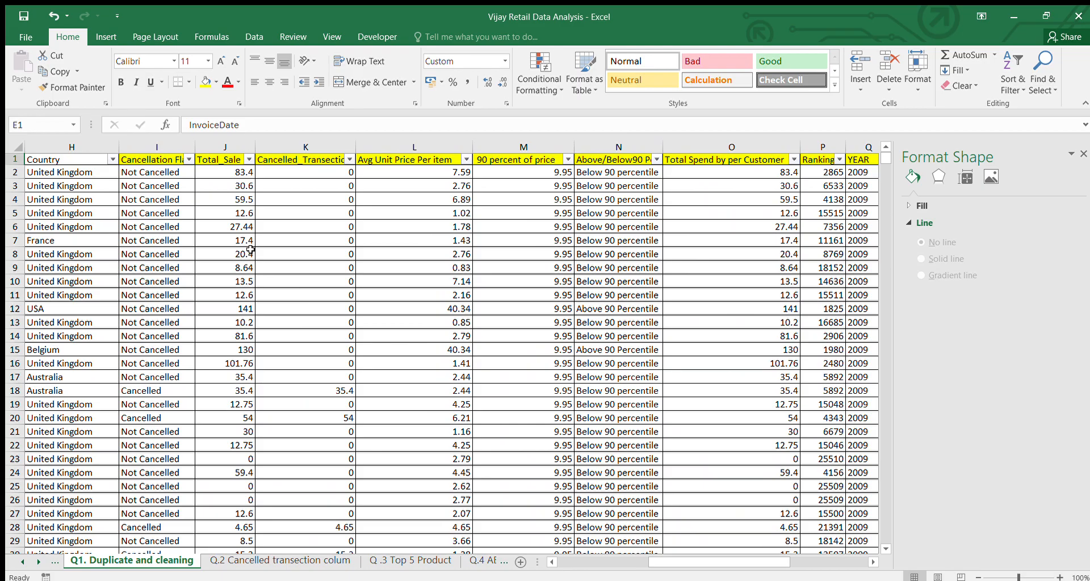
{"action": "scroll", "coordinate": [163, 171], "scroll_direction": "left", "scroll_amount": 3}
{"action": "left_click", "coordinate": [401, 159]}
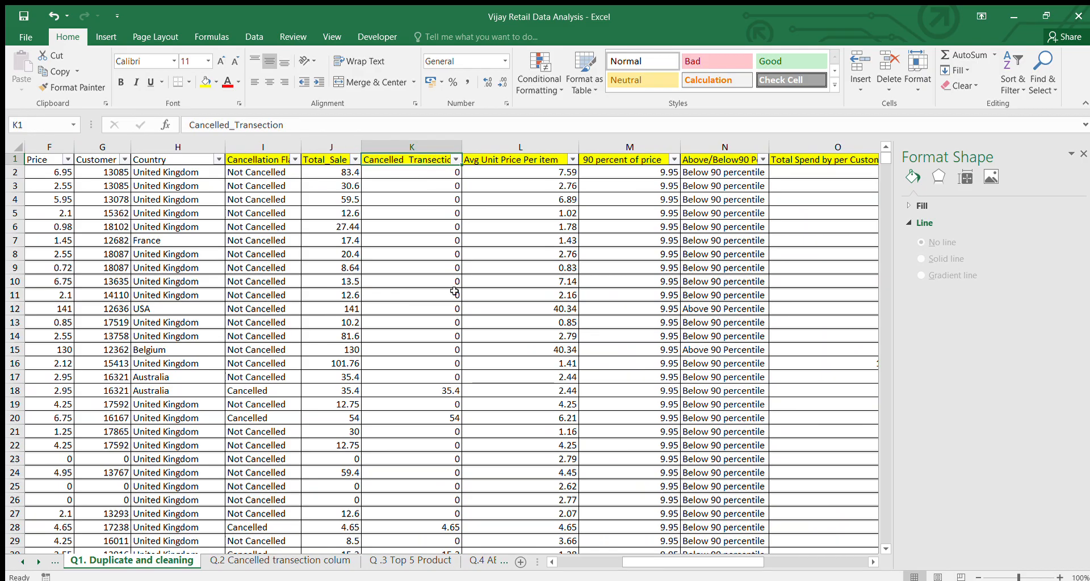
Check the formulas for cancelled transactions, total sale and average unit price in K18, J18, K2:K17 and L16, and review the remaining columns
{"action": "left_click", "coordinate": [440, 387]}
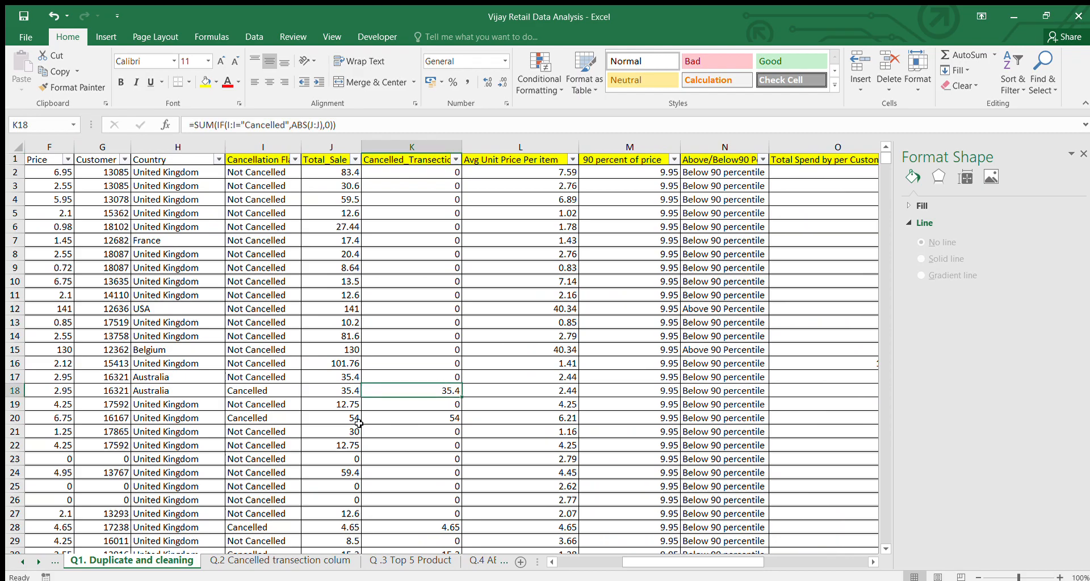
{"action": "left_click", "coordinate": [334, 393]}
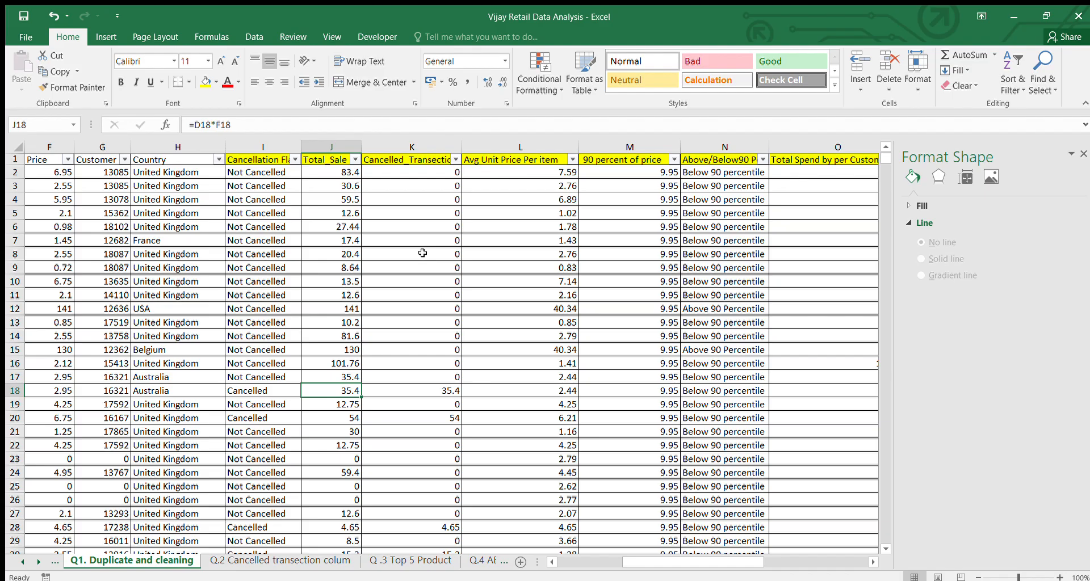
{"action": "left_click_drag", "start_coordinate": [440, 174], "coordinate": [419, 377]}
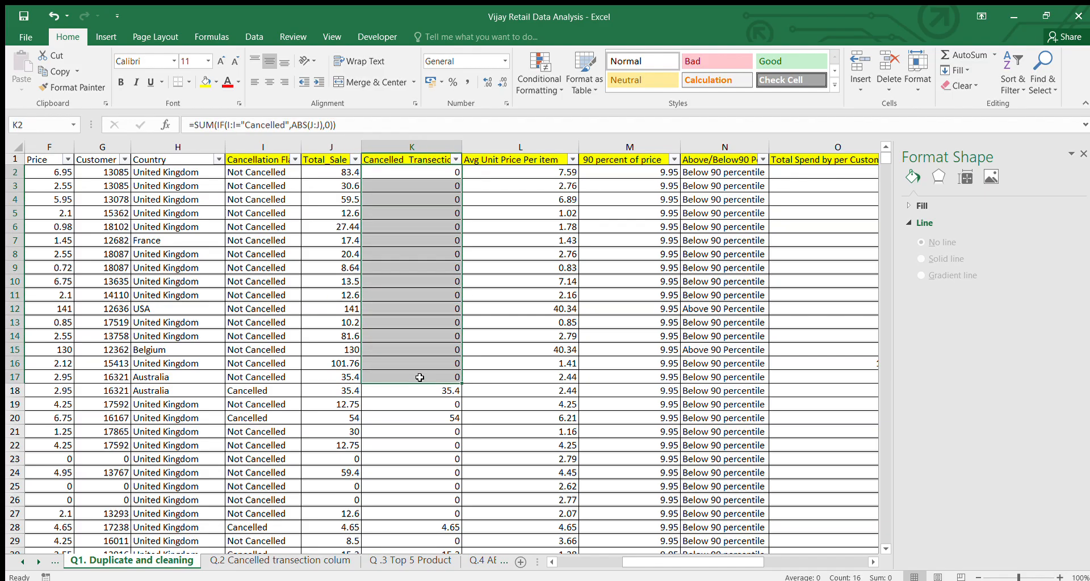
{"action": "left_click", "coordinate": [475, 364]}
{"action": "scroll", "coordinate": [477, 364], "scroll_direction": "right", "scroll_amount": 3}
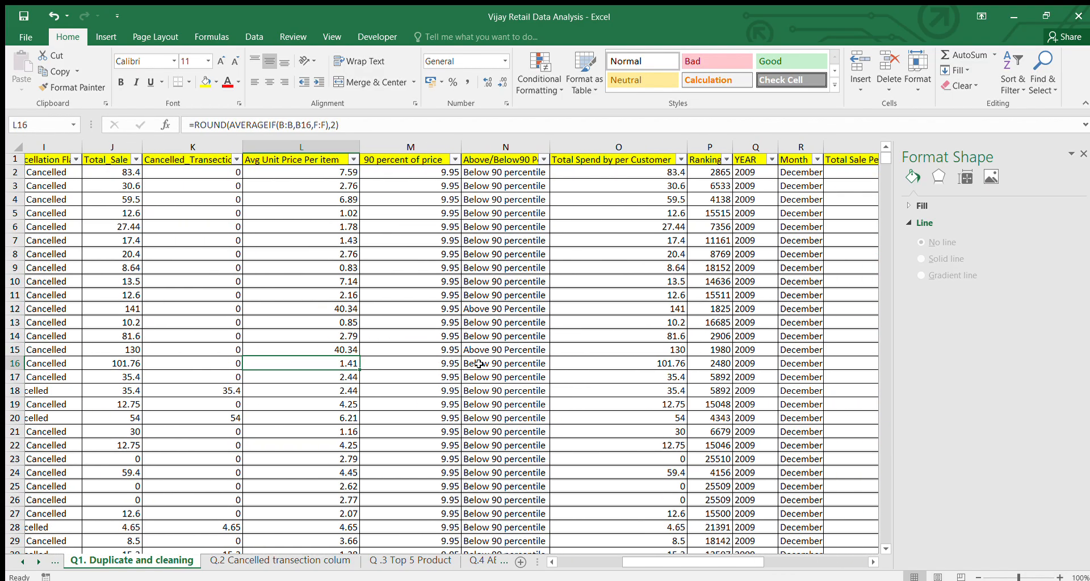
{"action": "scroll", "coordinate": [478, 363], "scroll_direction": "right", "scroll_amount": 4}
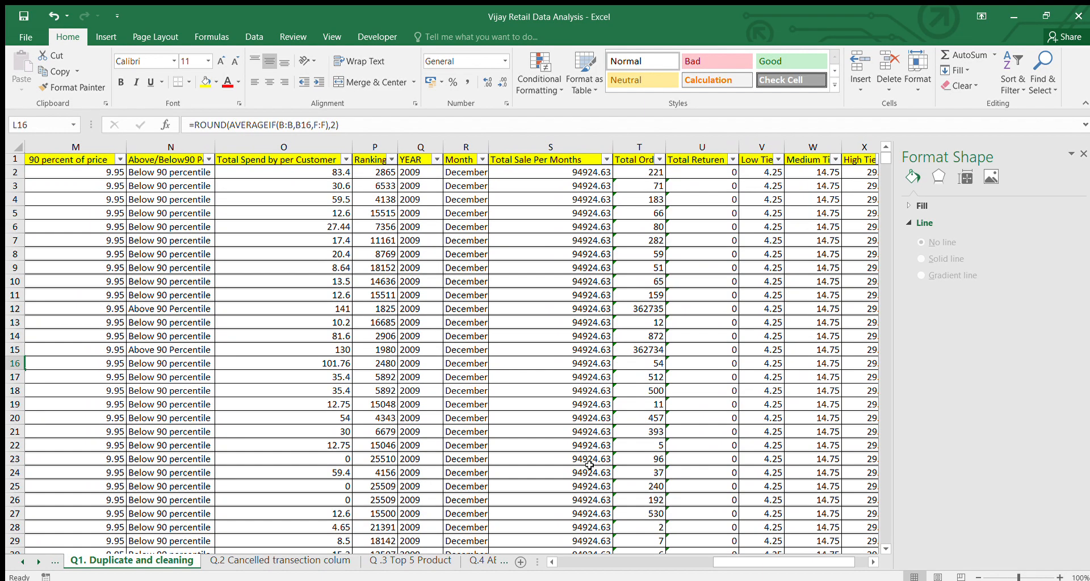
Go through the Q . 5 Ranking and Question 6 sheets to Q 7 Transection by country and review its pivot table down to Grand Total
{"action": "left_click", "coordinate": [485, 560]}
{"action": "left_click", "coordinate": [481, 560]}
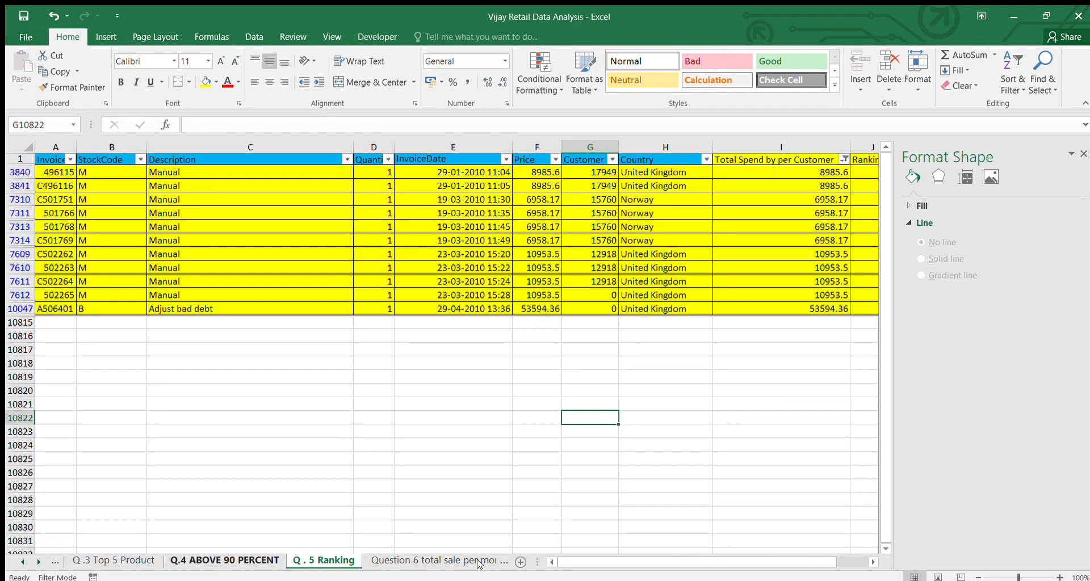
{"action": "left_click", "coordinate": [479, 562]}
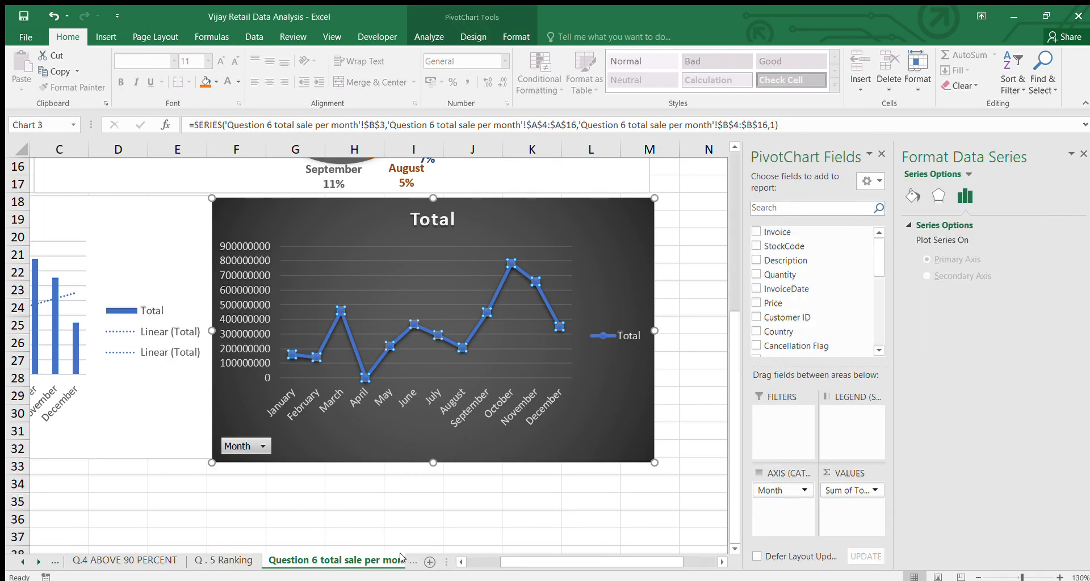
{"action": "left_click", "coordinate": [413, 561]}
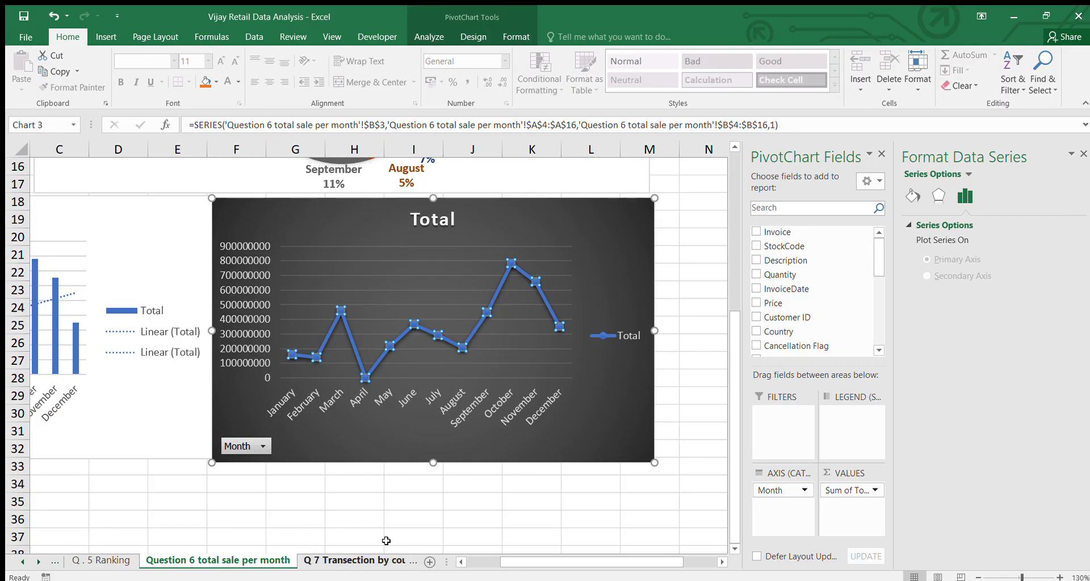
{"action": "left_click", "coordinate": [370, 560]}
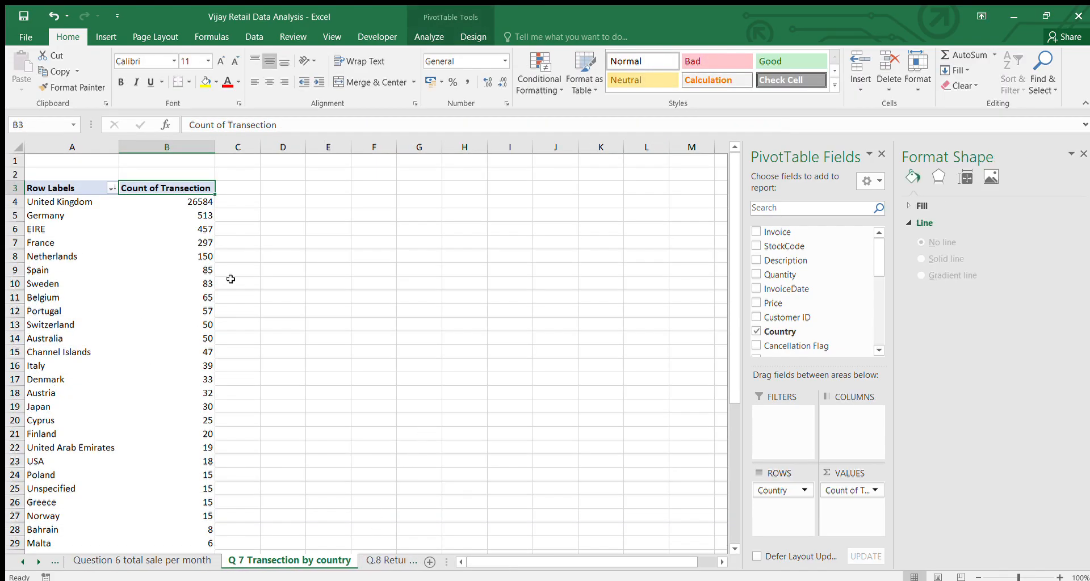
{"action": "scroll", "coordinate": [337, 248], "scroll_direction": "down", "scroll_amount": 1}
{"action": "scroll", "coordinate": [337, 247], "scroll_direction": "down", "scroll_amount": 8}
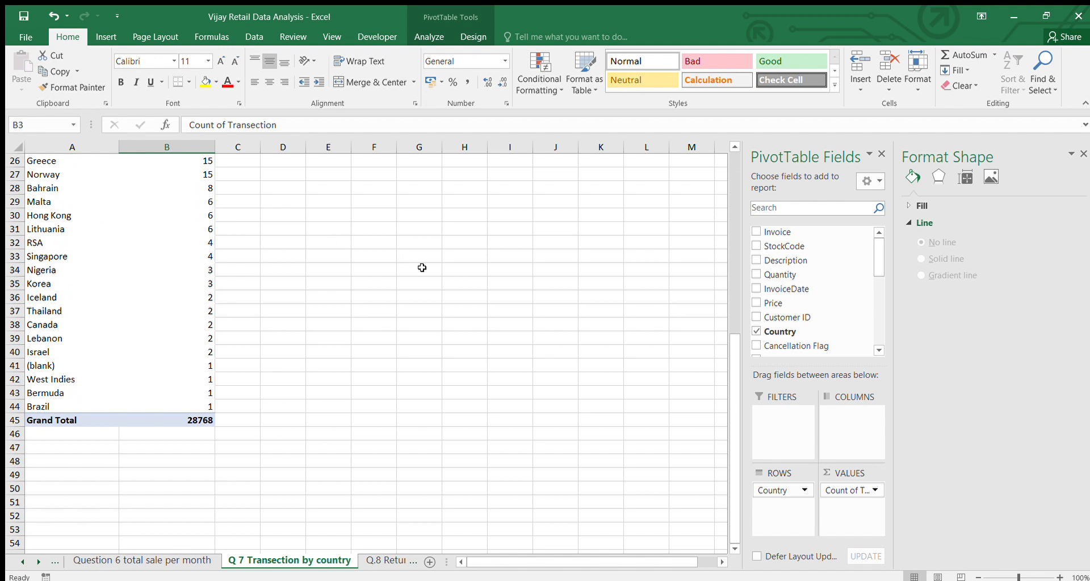
Open the Q.8 Returen Rate sheet and check the return rate formula in H4
{"action": "left_click", "coordinate": [391, 561]}
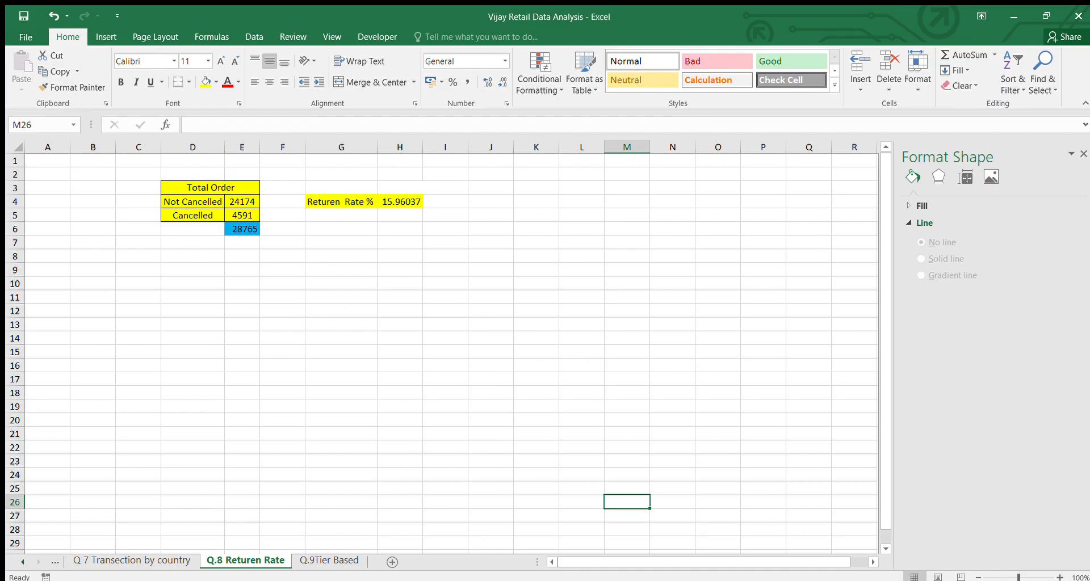
{"action": "left_click", "coordinate": [739, 557]}
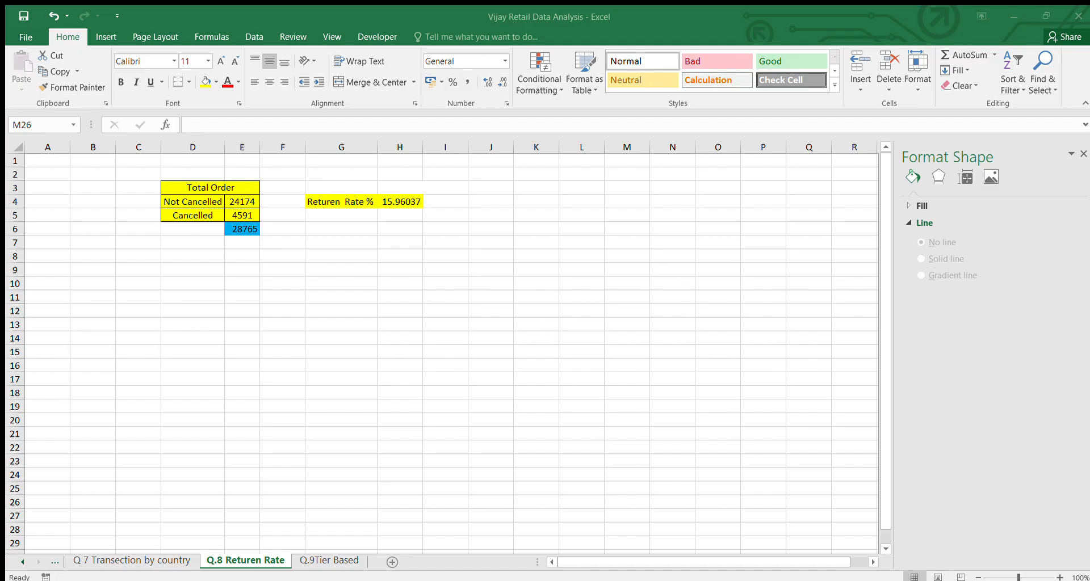
{"action": "left_click", "coordinate": [719, 560]}
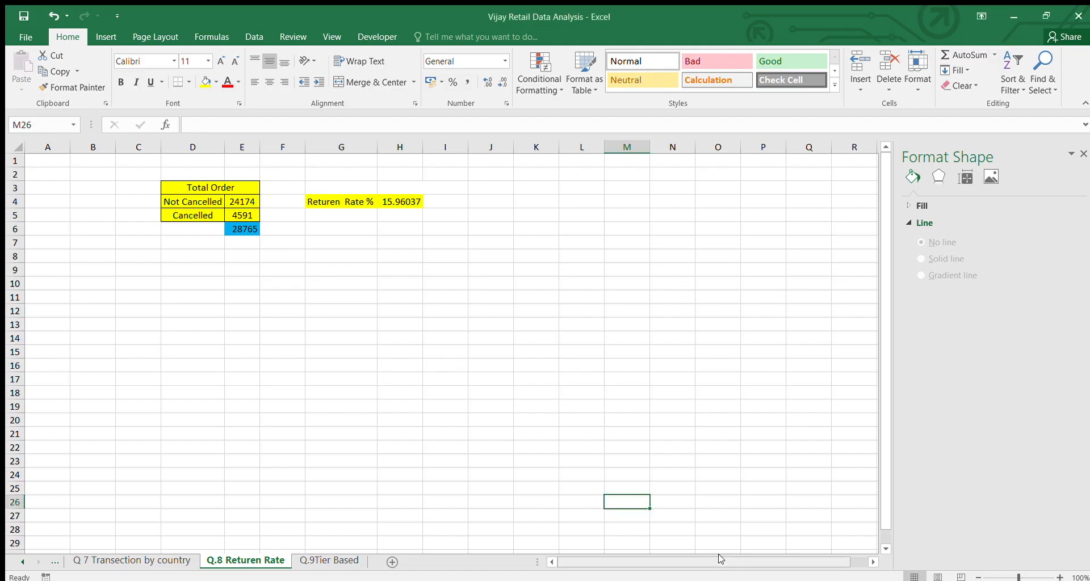
{"action": "left_click", "coordinate": [405, 200]}
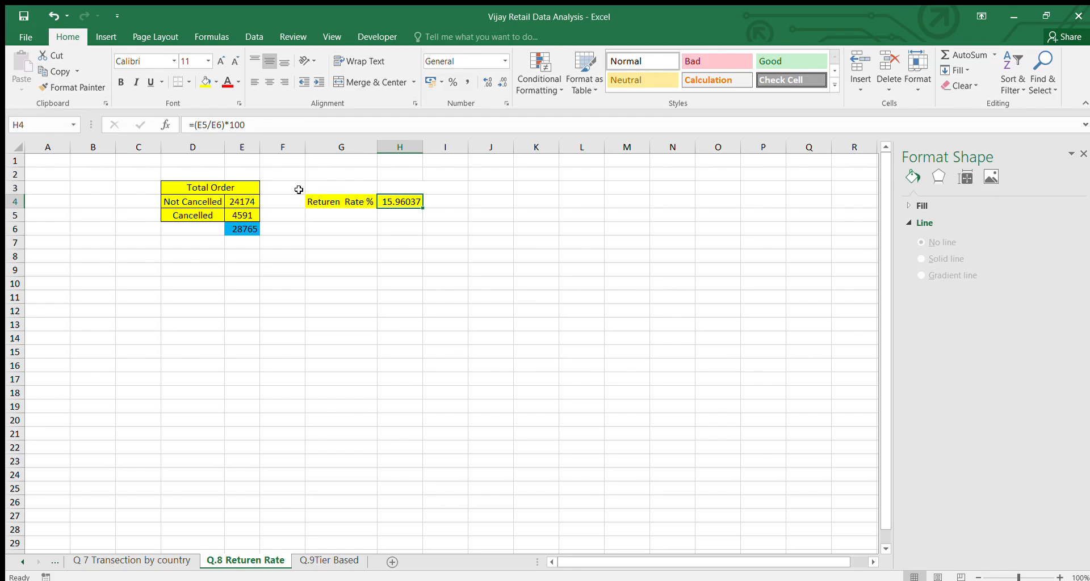
{"action": "left_click", "coordinate": [299, 229]}
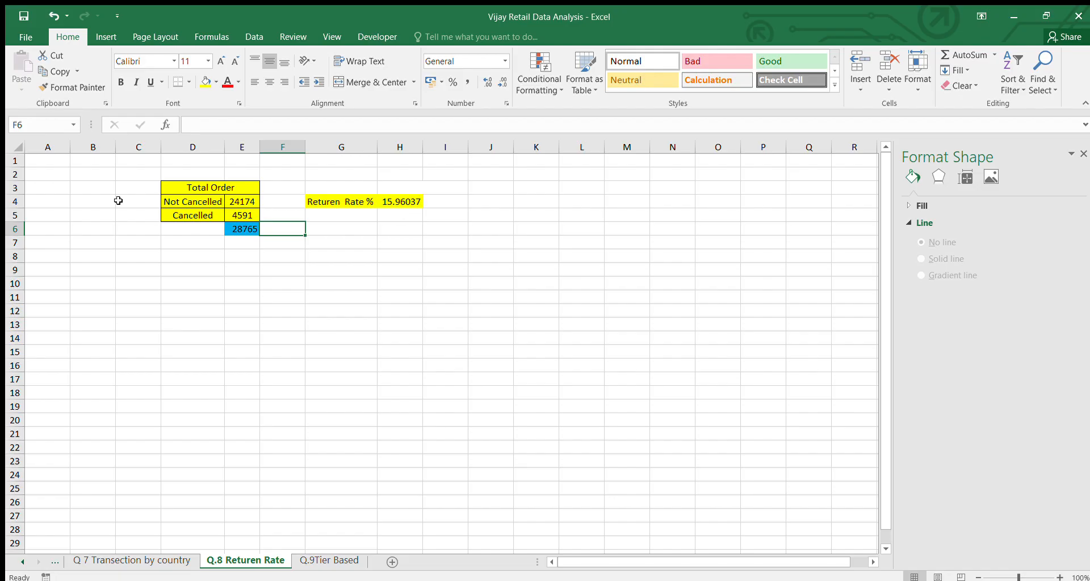
Open the Q.9Tier Based sheet, review its columns across to High Tier, and clear the column selection by selecting Q9
{"action": "left_click", "coordinate": [302, 561]}
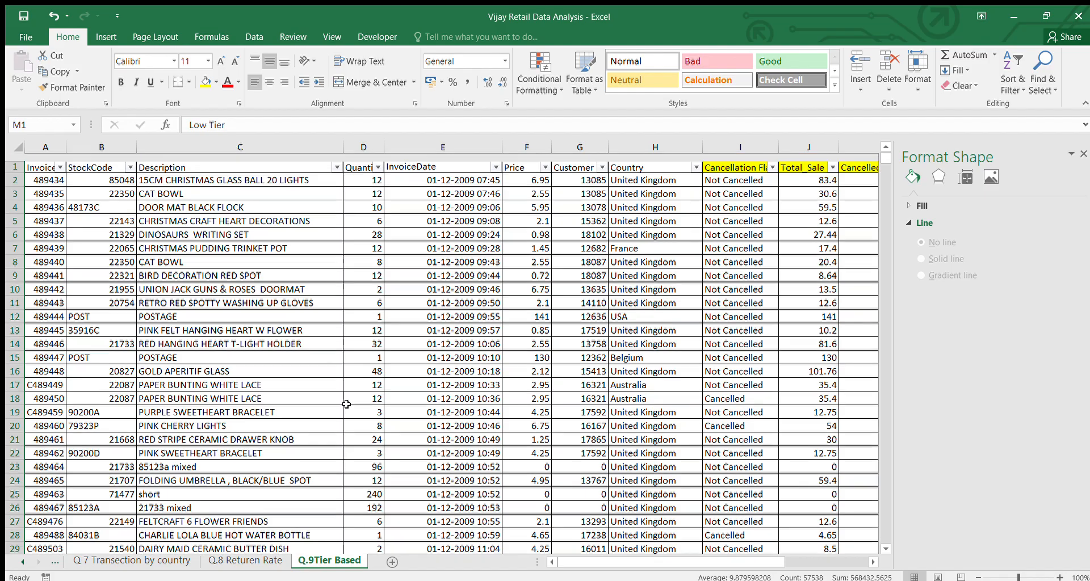
{"action": "scroll", "coordinate": [346, 404], "scroll_direction": "right", "scroll_amount": 8}
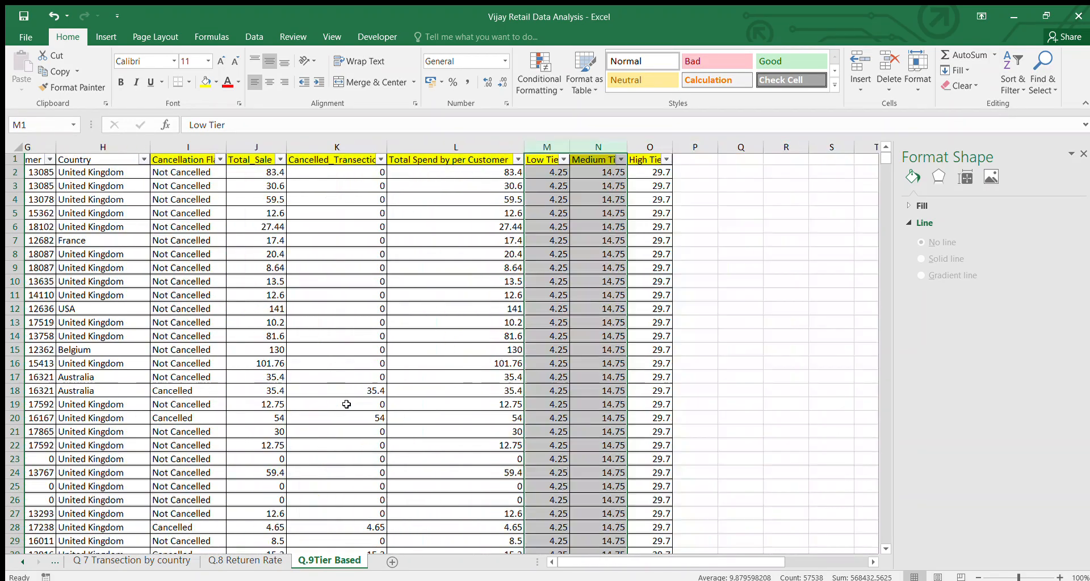
{"action": "scroll", "coordinate": [346, 404], "scroll_direction": "right", "scroll_amount": 1}
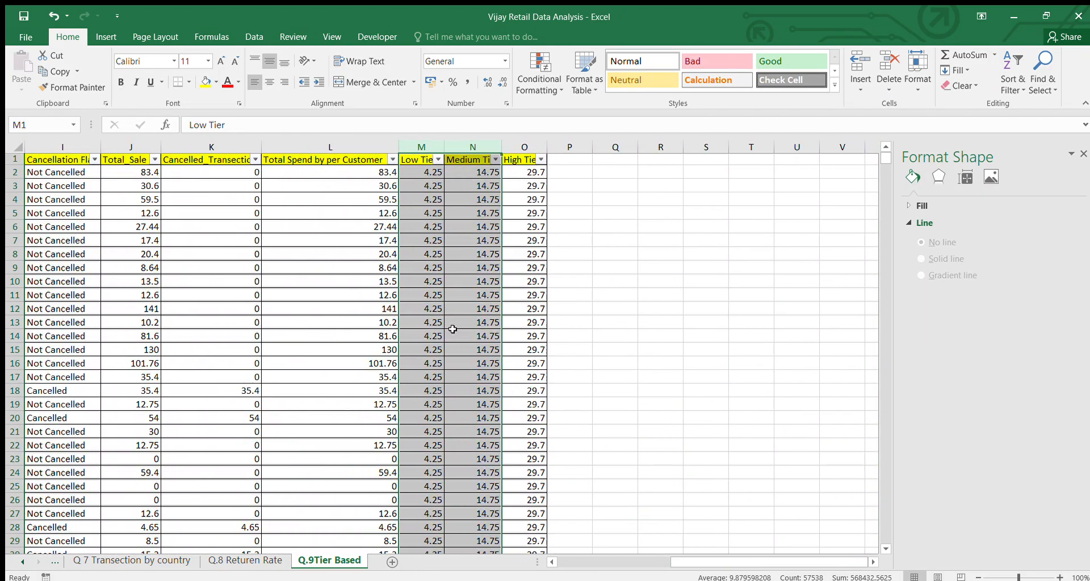
{"action": "left_click", "coordinate": [626, 270]}
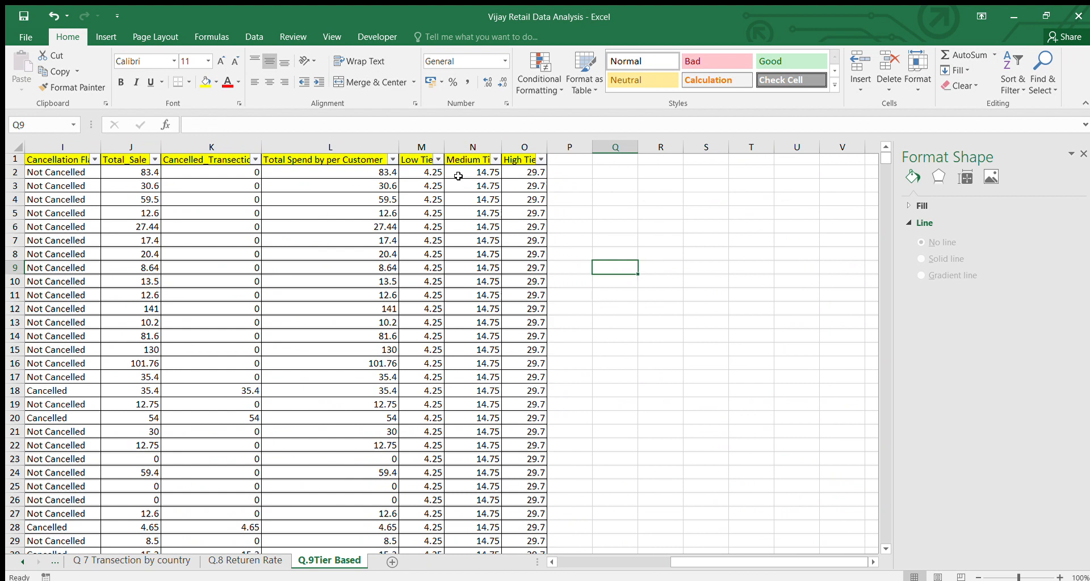
Examine the QUARTILE.INC formulas for the low, medium and high tiers in M2, N2 and O2 against the total spend data
{"action": "left_click", "coordinate": [427, 171]}
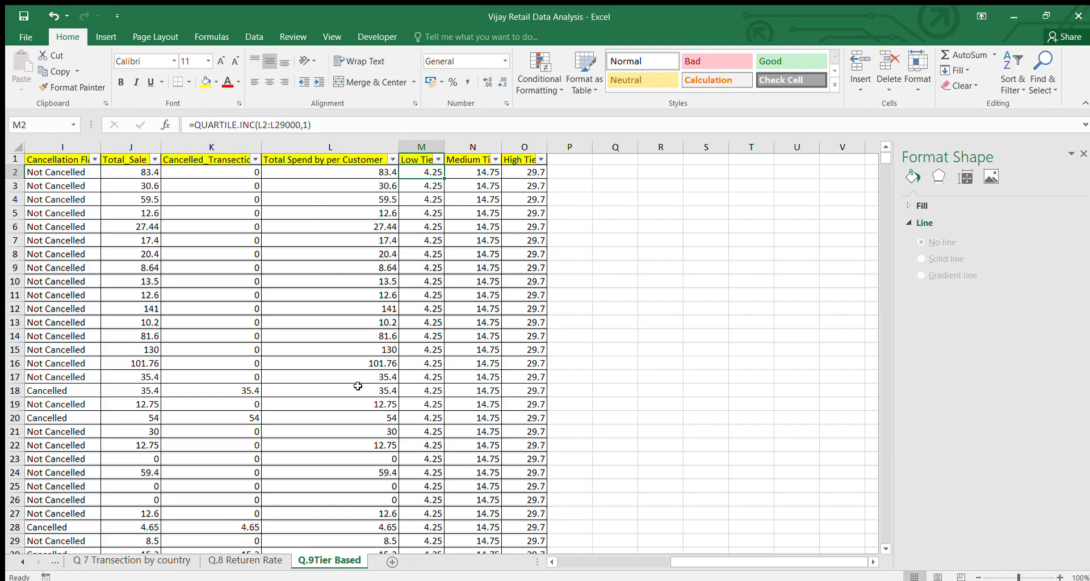
{"action": "left_click", "coordinate": [306, 125]}
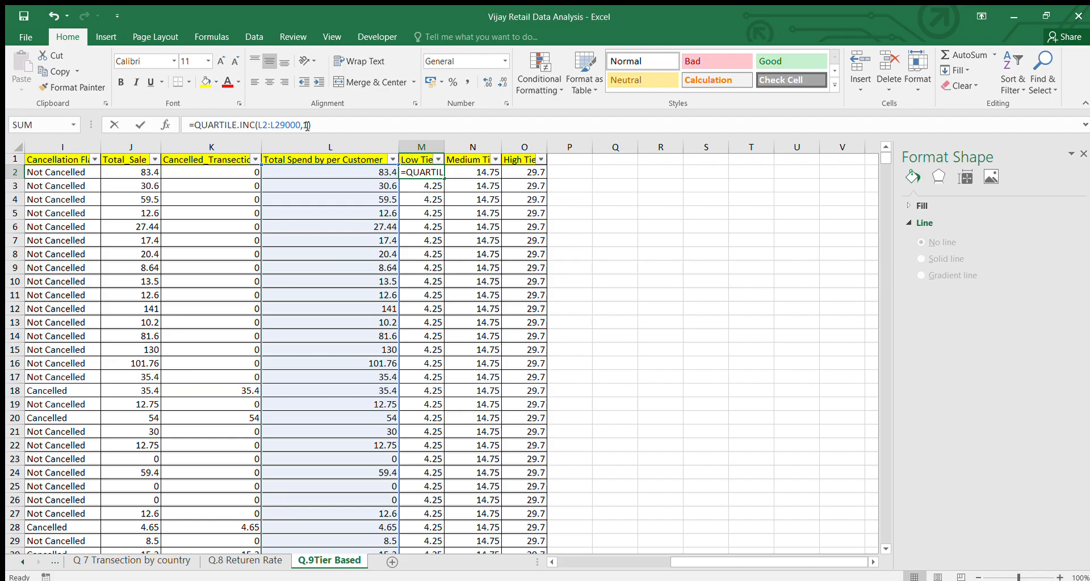
{"action": "left_click", "coordinate": [463, 174]}
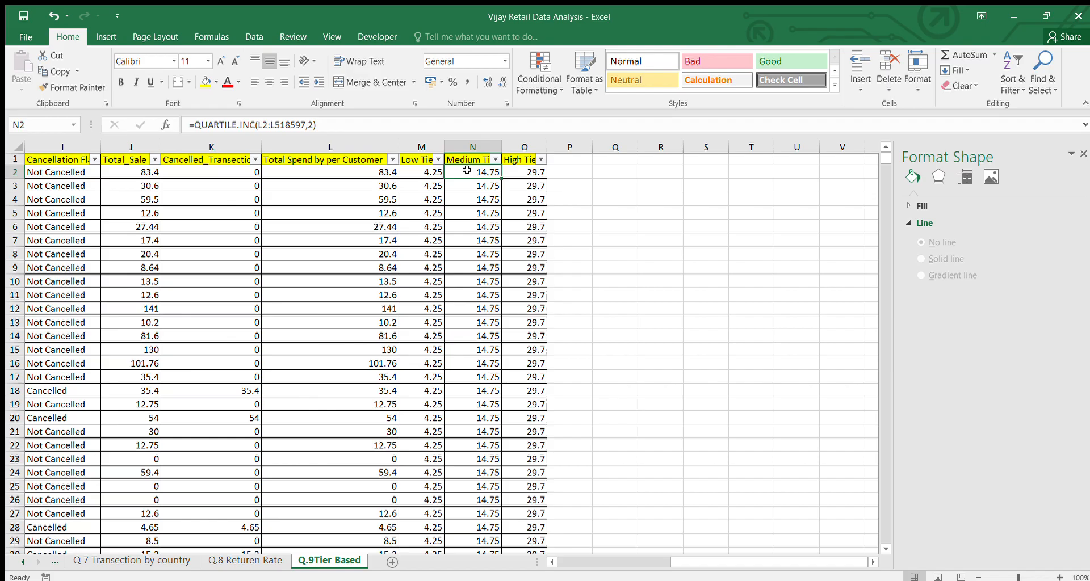
{"action": "left_click", "coordinate": [513, 178]}
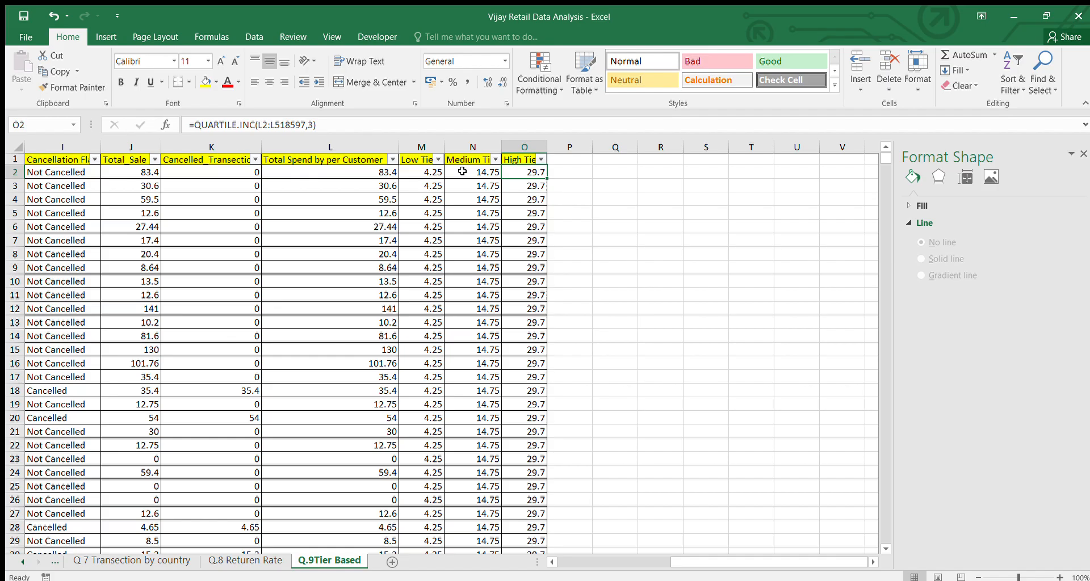
{"action": "scroll", "coordinate": [372, 166], "scroll_direction": "left", "scroll_amount": 2}
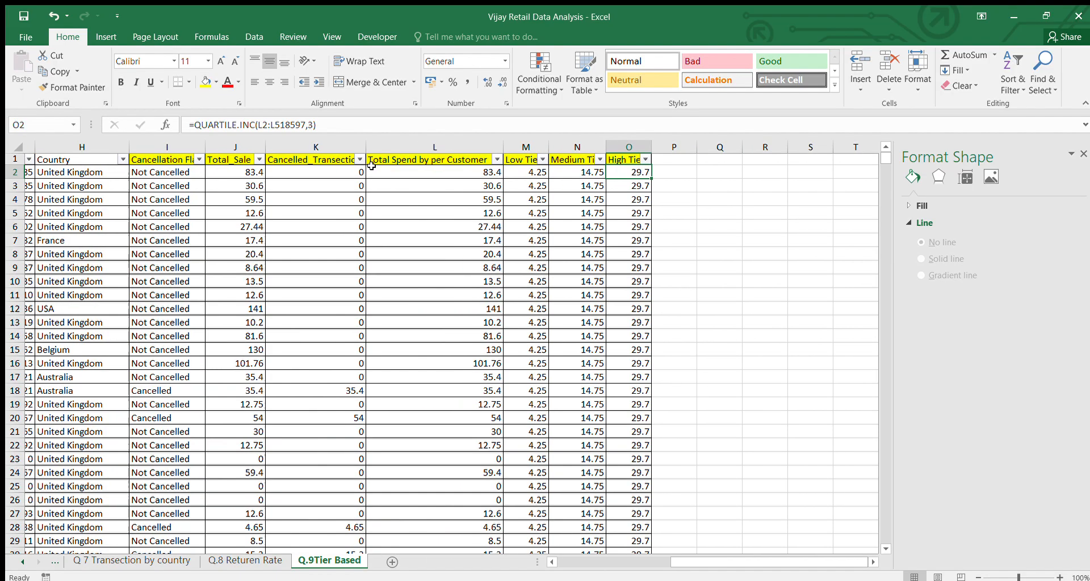
{"action": "scroll", "coordinate": [372, 165], "scroll_direction": "left", "scroll_amount": 3}
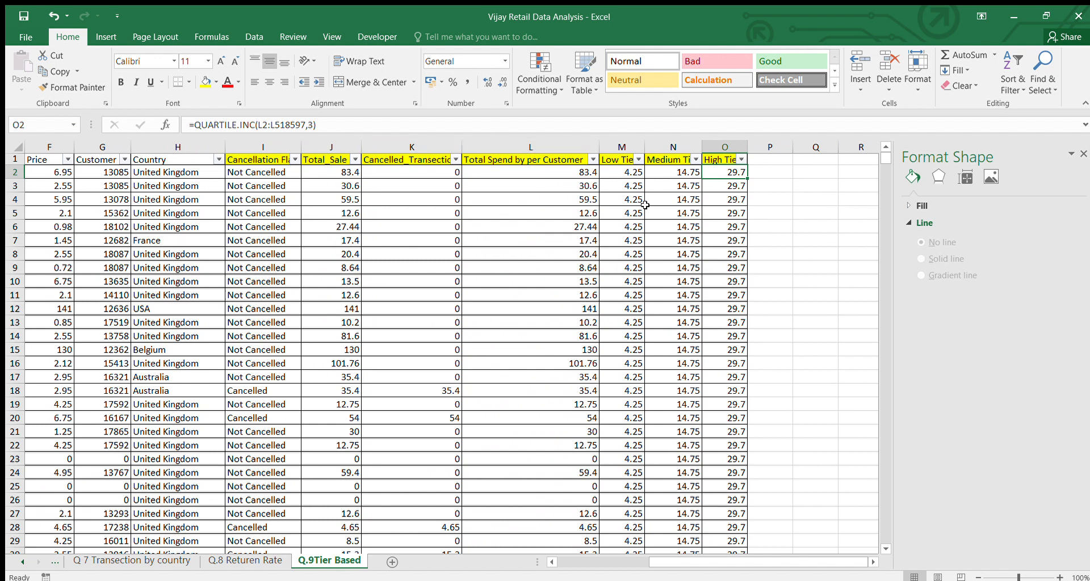
{"action": "scroll", "coordinate": [646, 198], "scroll_direction": "down", "scroll_amount": 4}
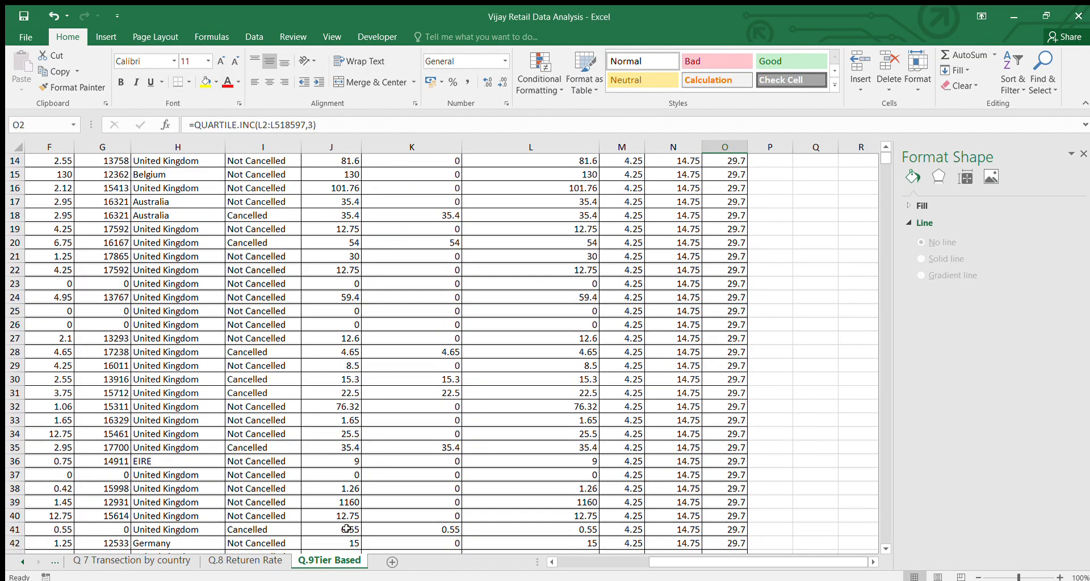
Open the Dashboard sheet and check the Sum of Total_Sale, Average of Total_Sale and Sum of Total Order headers
{"action": "scroll", "coordinate": [259, 564], "scroll_direction": "up", "scroll_amount": 3}
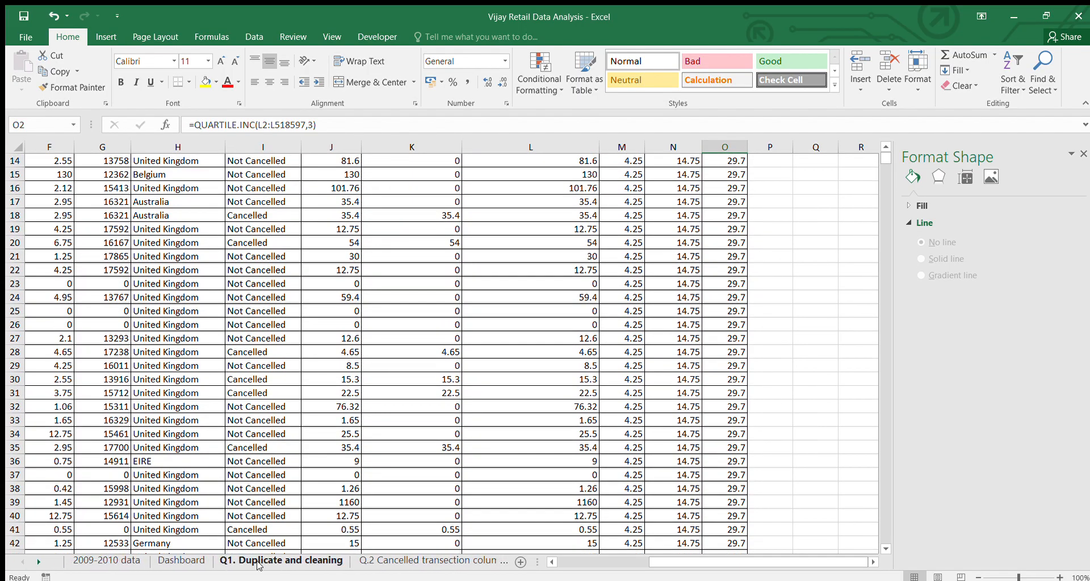
{"action": "left_click", "coordinate": [187, 559]}
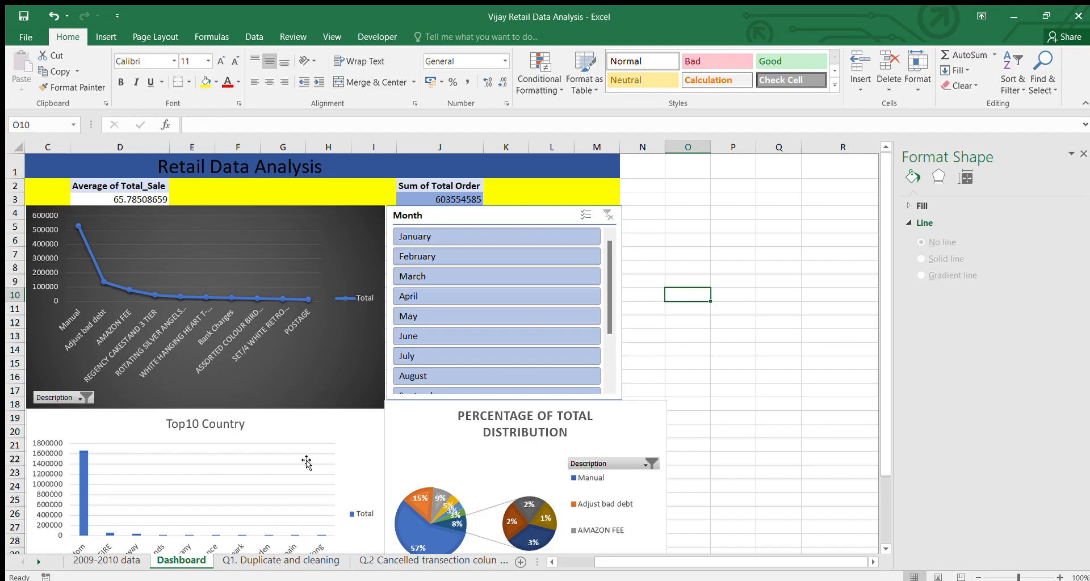
{"action": "scroll", "coordinate": [370, 450], "scroll_direction": "left", "scroll_amount": 2}
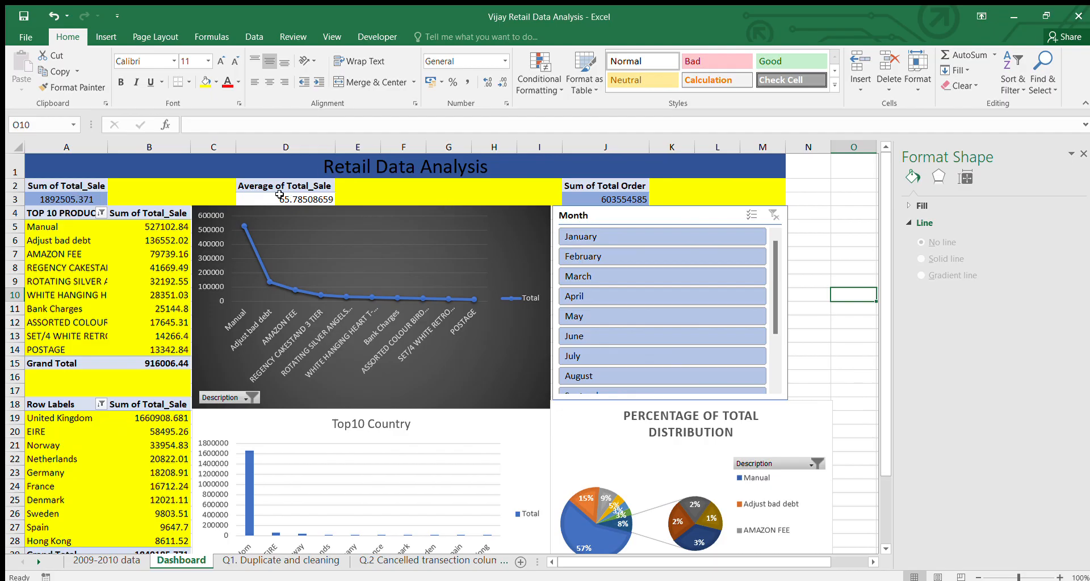
{"action": "left_click", "coordinate": [90, 187]}
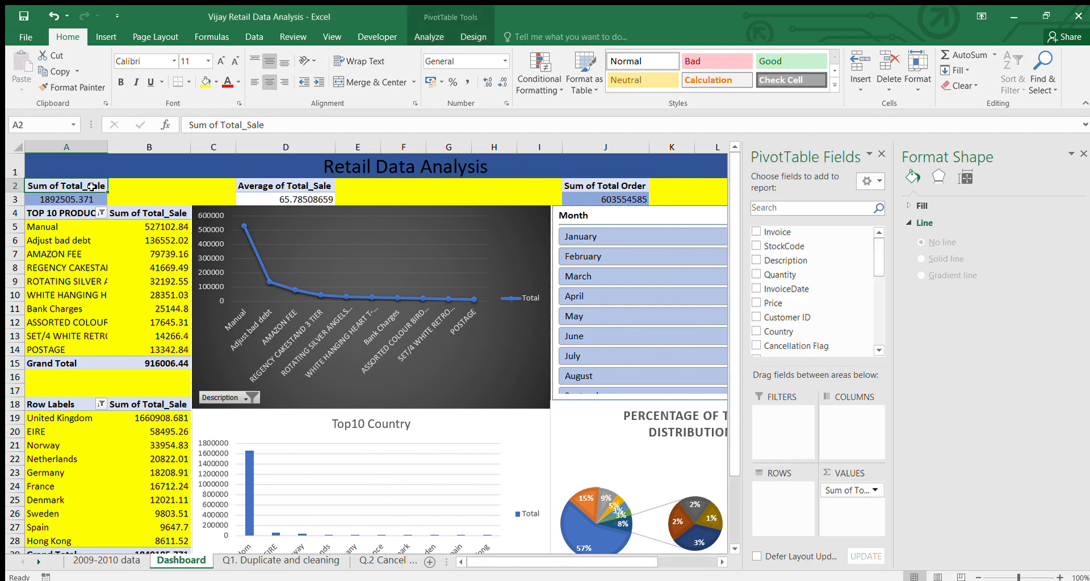
{"action": "left_click", "coordinate": [301, 187]}
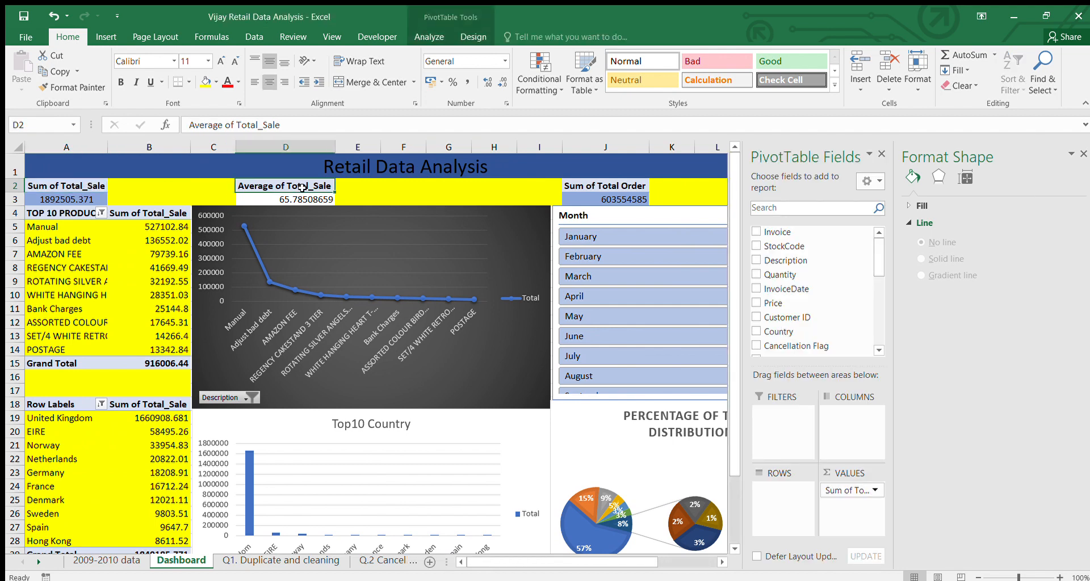
{"action": "left_click", "coordinate": [639, 189]}
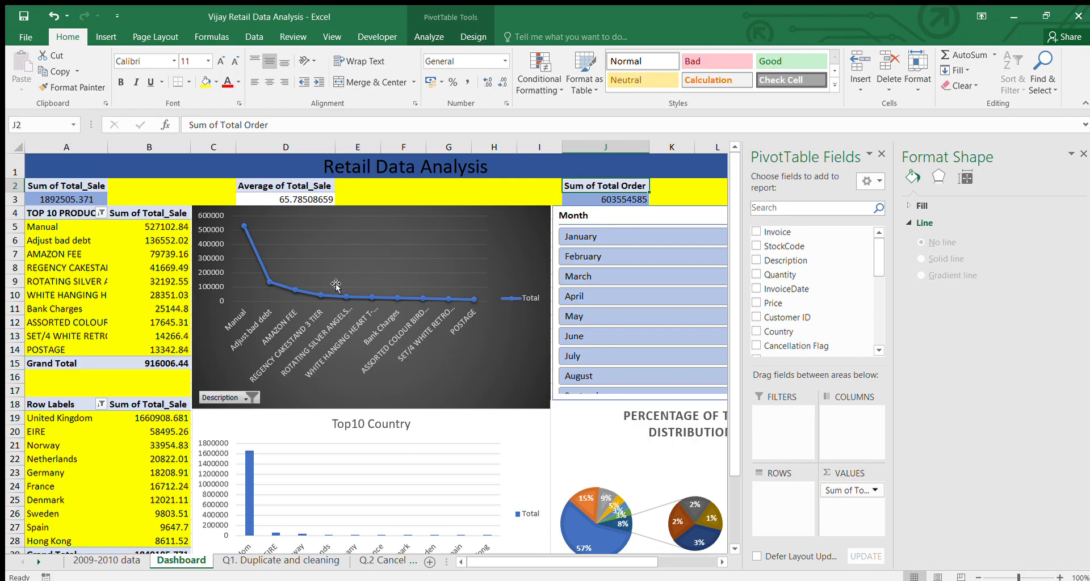
Filter the dashboard to January with the Month slicer and review the updated pivot tables and charts
{"action": "left_click", "coordinate": [638, 237]}
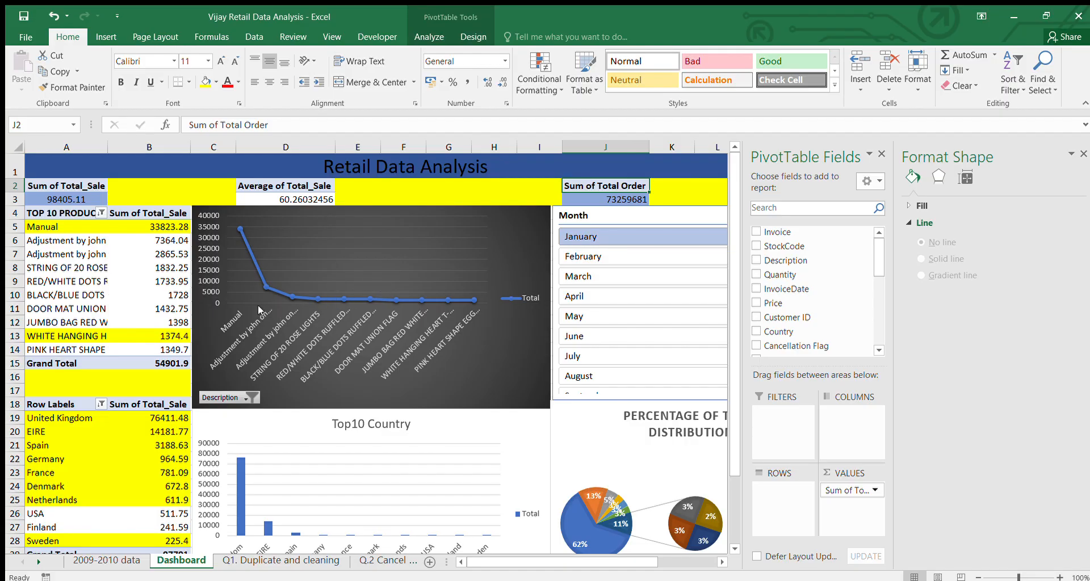
{"action": "scroll", "coordinate": [319, 383], "scroll_direction": "down", "scroll_amount": 3}
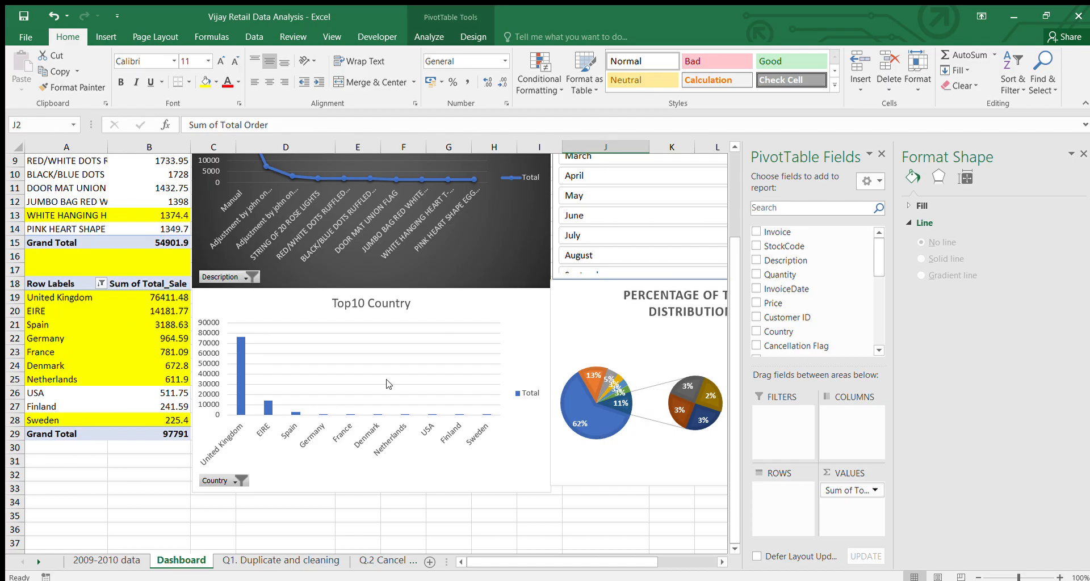
{"action": "scroll", "coordinate": [361, 453], "scroll_direction": "up", "scroll_amount": 3}
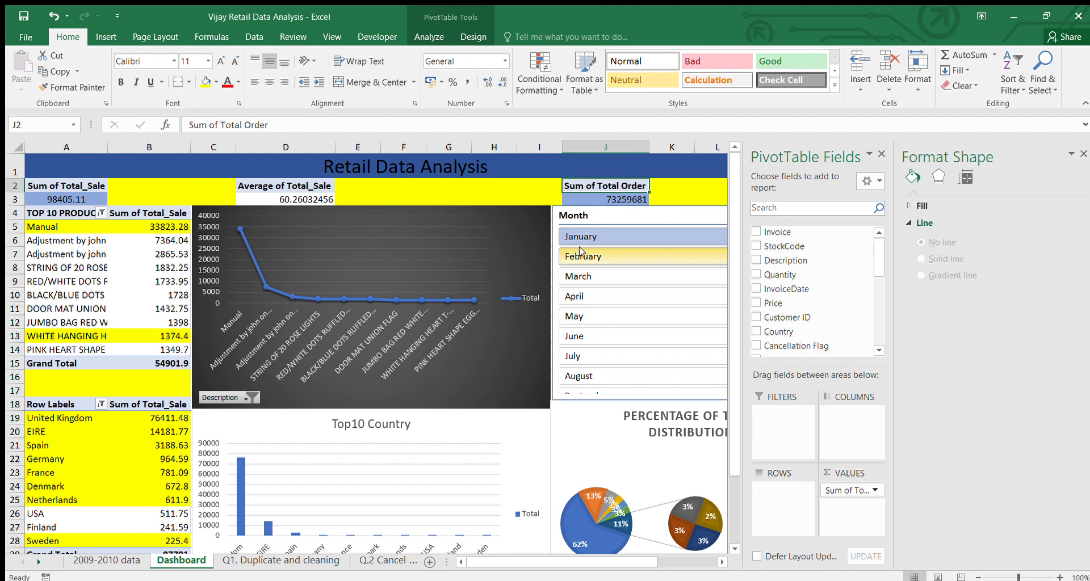
Filter the dashboard to February with the Month slicer and review the product and country charts
{"action": "left_click", "coordinate": [561, 257]}
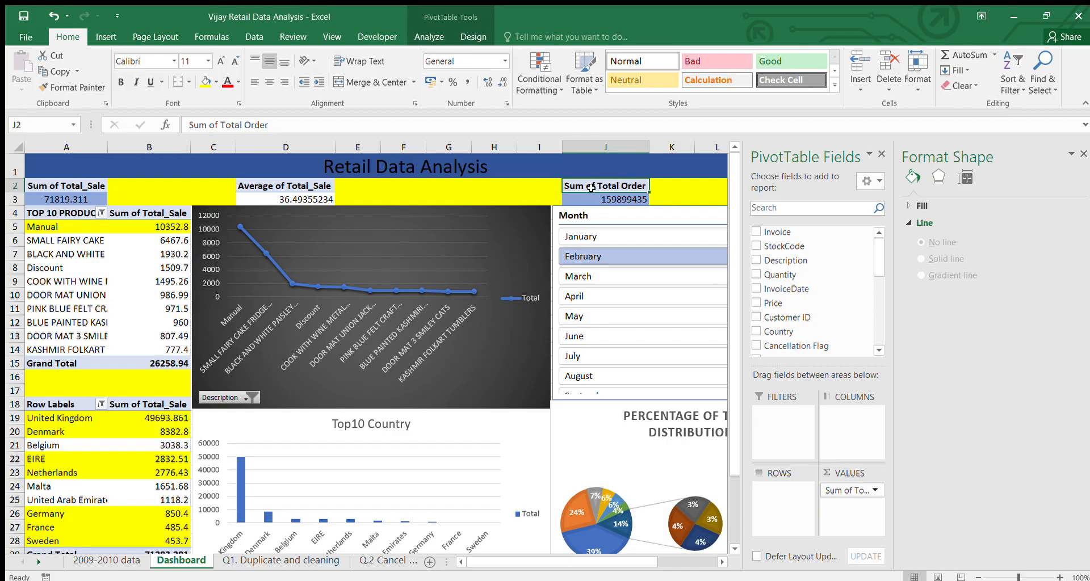
{"action": "scroll", "coordinate": [393, 409], "scroll_direction": "down", "scroll_amount": 3}
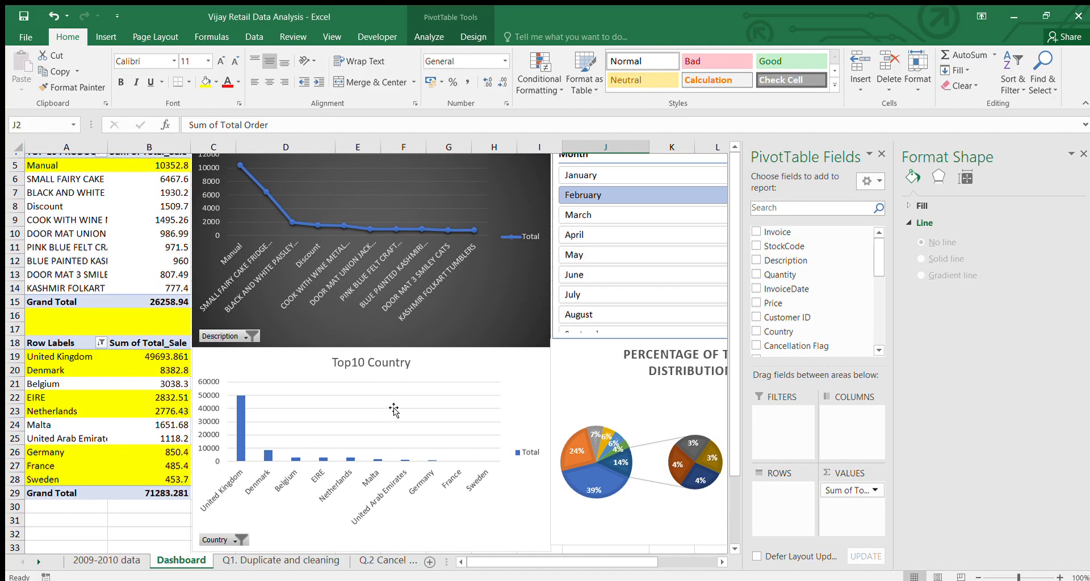
{"action": "scroll", "coordinate": [273, 426], "scroll_direction": "up", "scroll_amount": 3}
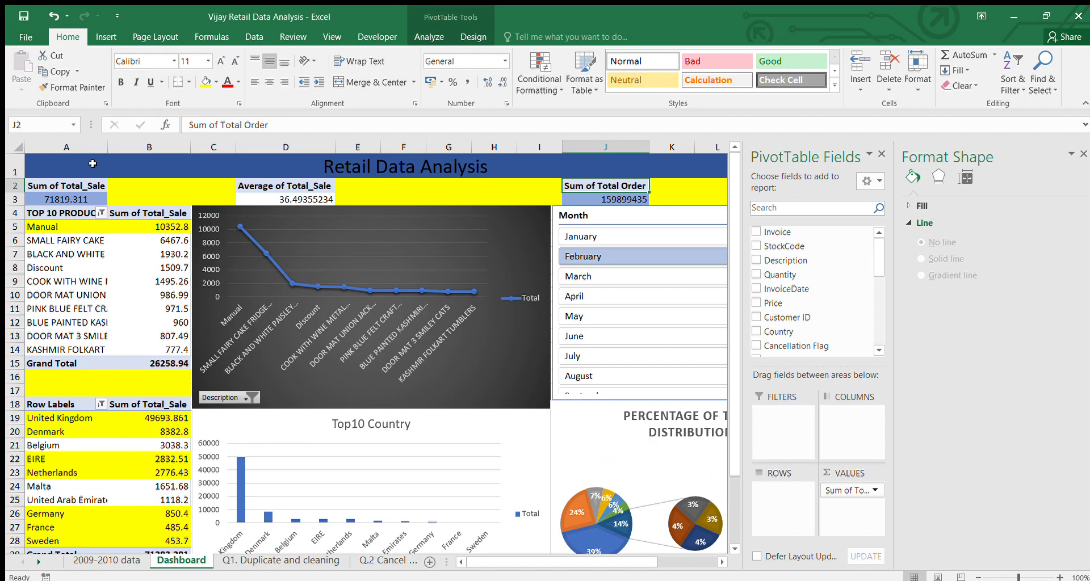
Widen column A of the dashboard to show more of the product names
{"action": "left_click_drag", "start_coordinate": [106, 150], "coordinate": [129, 151]}
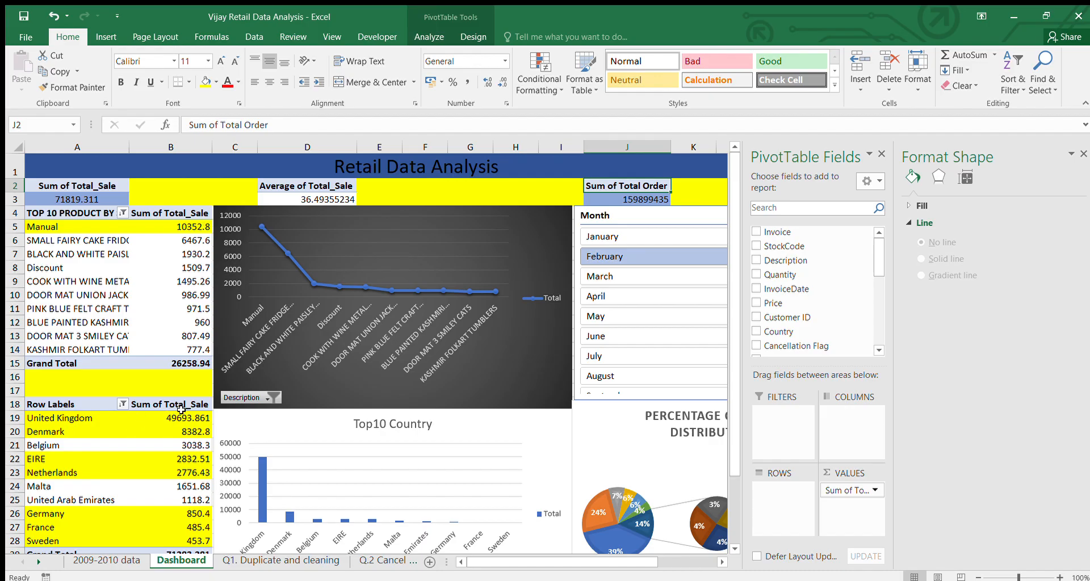
{"action": "scroll", "coordinate": [615, 382], "scroll_direction": "right", "scroll_amount": 2}
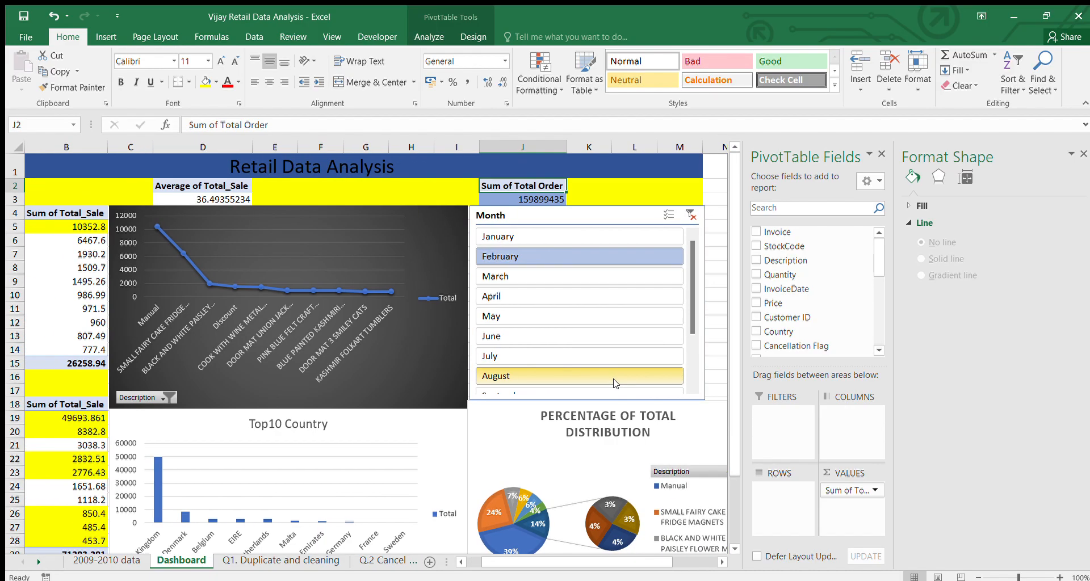